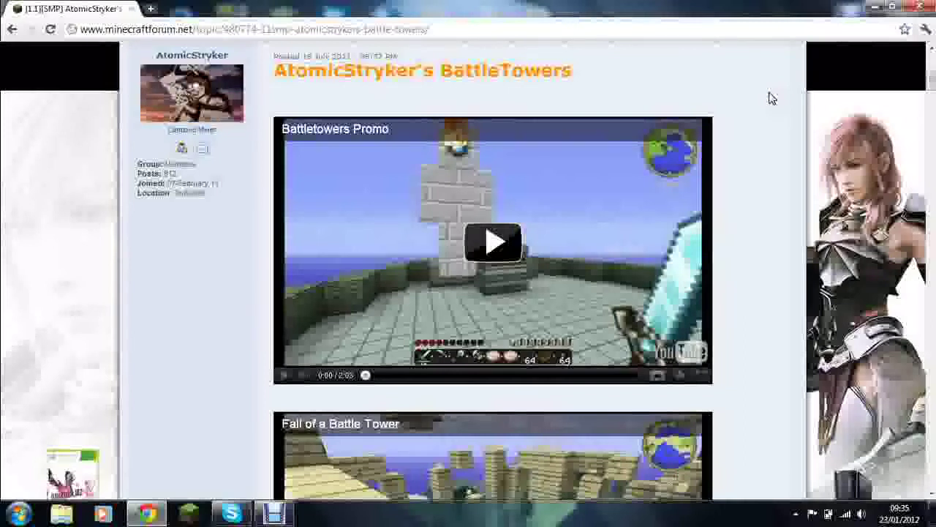
# Minimize the browser and move the TooManyItems archive next to the ModLoader archive on the desktop.
pyautogui.click(875, 14)
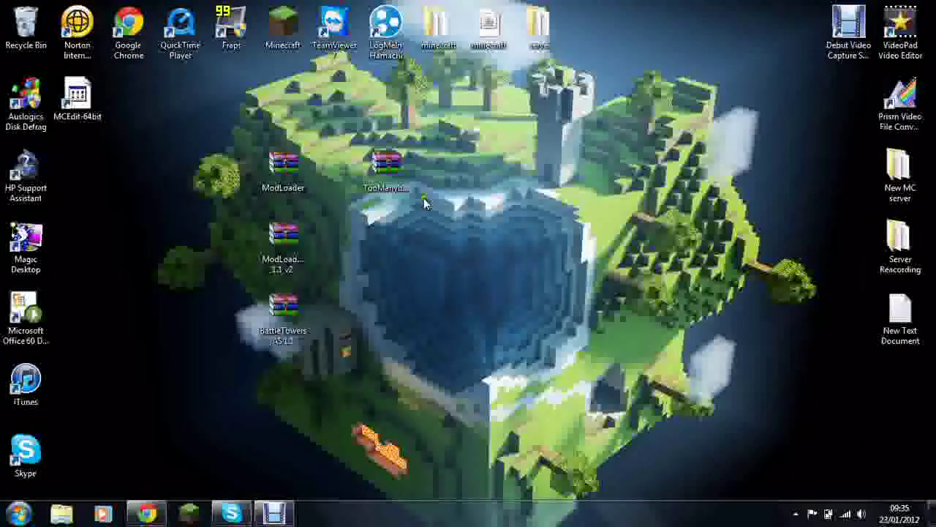
pyautogui.moveTo(170, 152); pyautogui.dragTo(277, 333)
pyautogui.moveTo(185, 139); pyautogui.dragTo(262, 265)
pyautogui.click(317, 195)
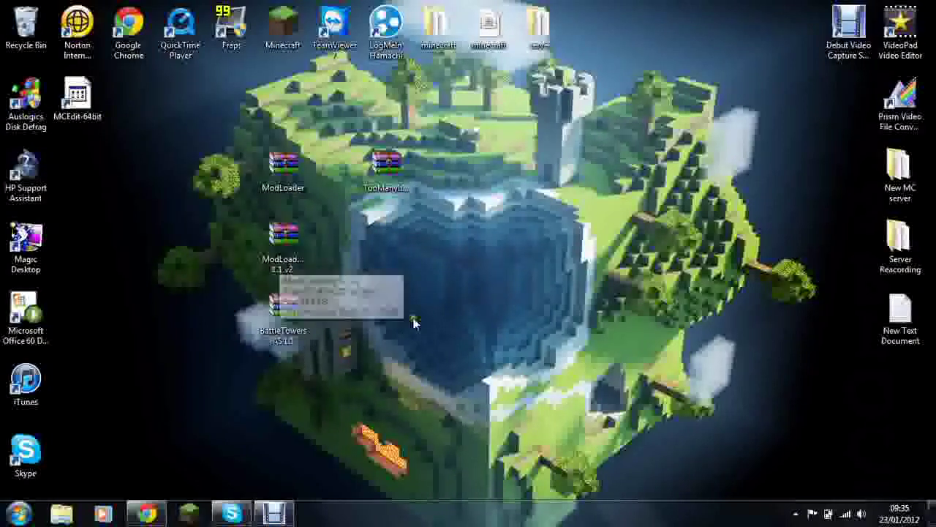
pyautogui.moveTo(220, 101); pyautogui.dragTo(335, 379)
pyautogui.click(345, 302)
pyautogui.moveTo(385, 172); pyautogui.dragTo(335, 179)
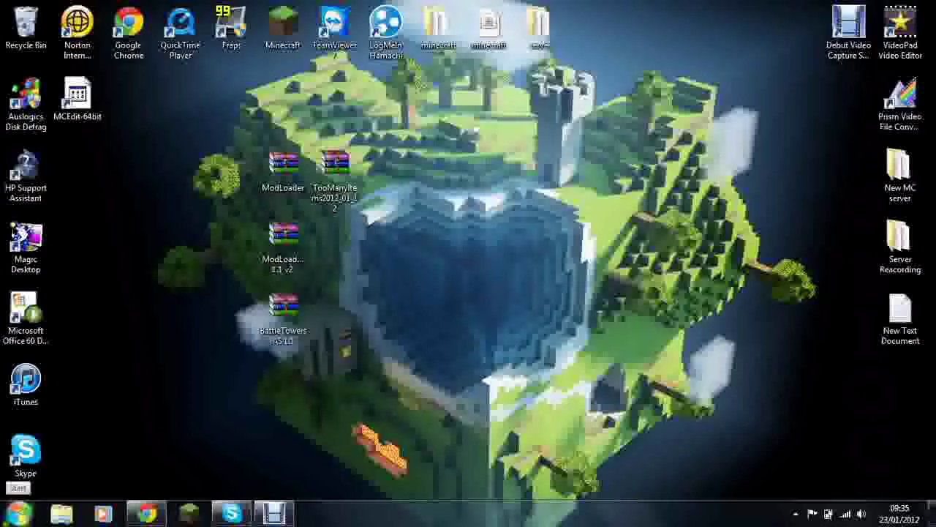
# Go to the %appdata% location and open the bin folder inside .minecraft.
pyautogui.click(19, 512)
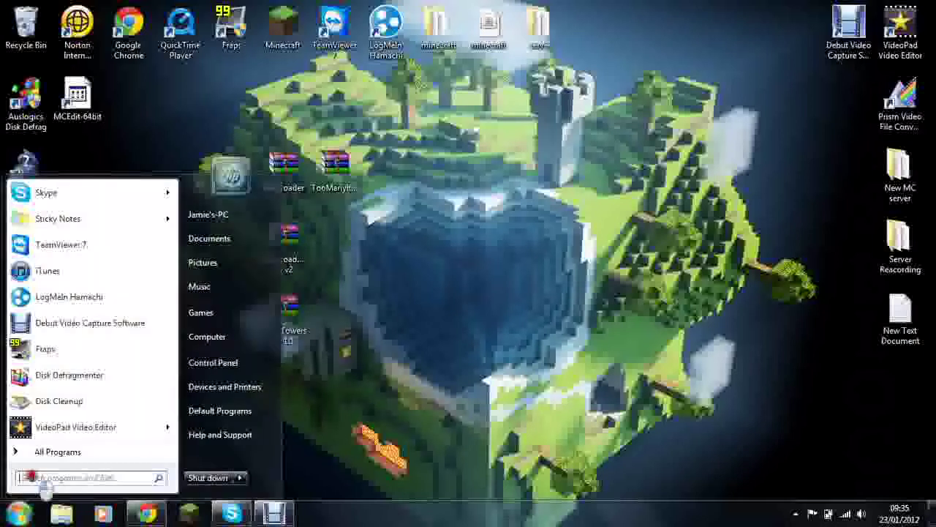
pyautogui.write('%appdata%')
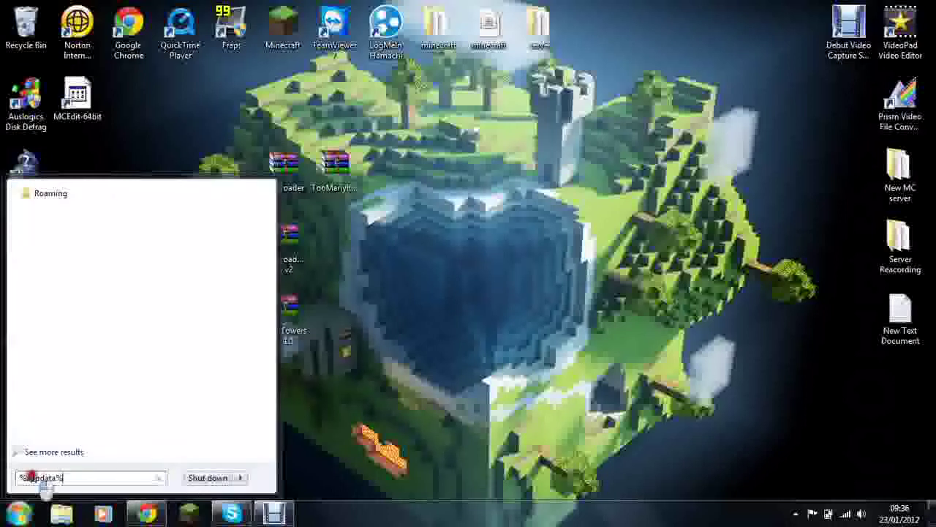
pyautogui.press('Return')
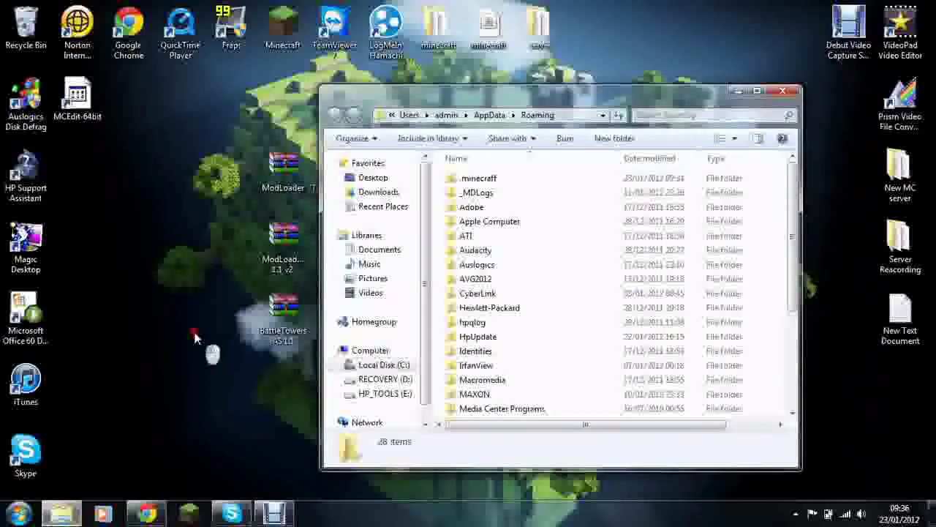
pyautogui.doubleClick(472, 180)
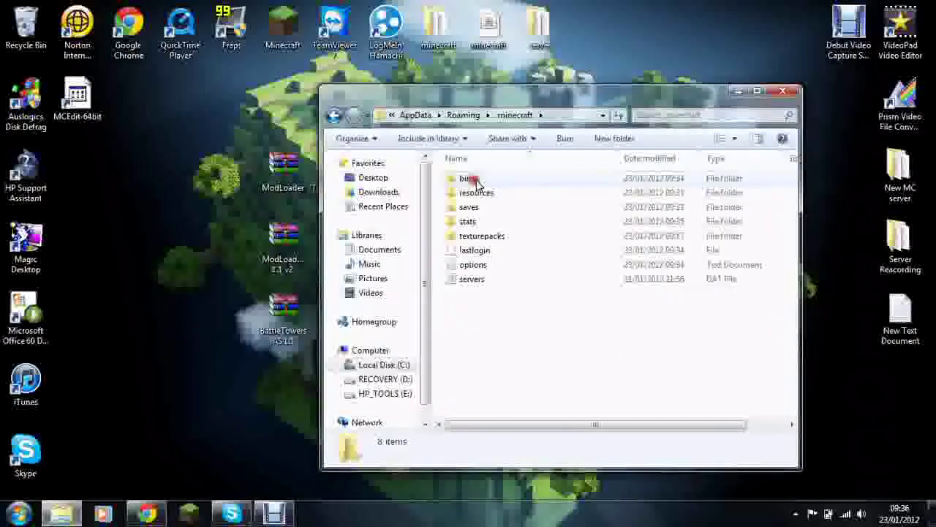
pyautogui.doubleClick(468, 179)
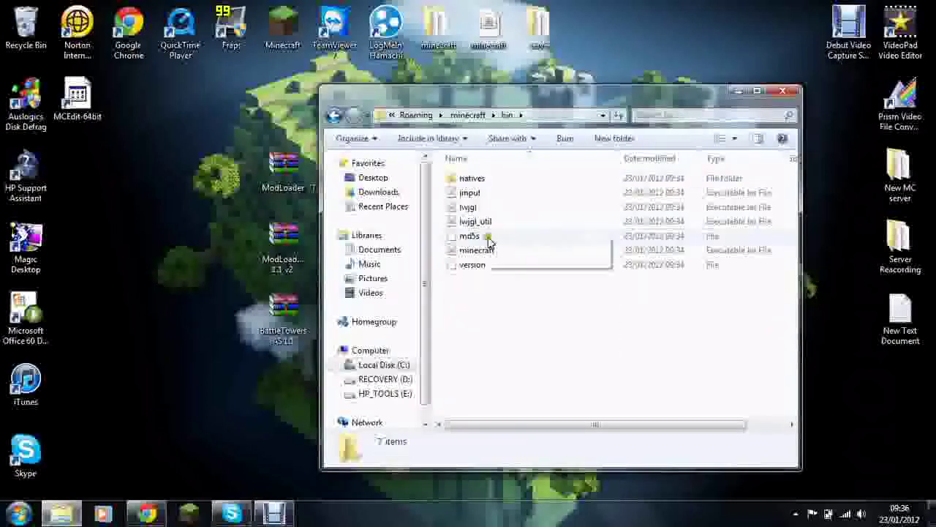
# Open the minecraft jar with WinRAR, dock its window to the right half of the desktop and minimize the bin folder window.
pyautogui.moveTo(452, 96); pyautogui.dragTo(288, 92)
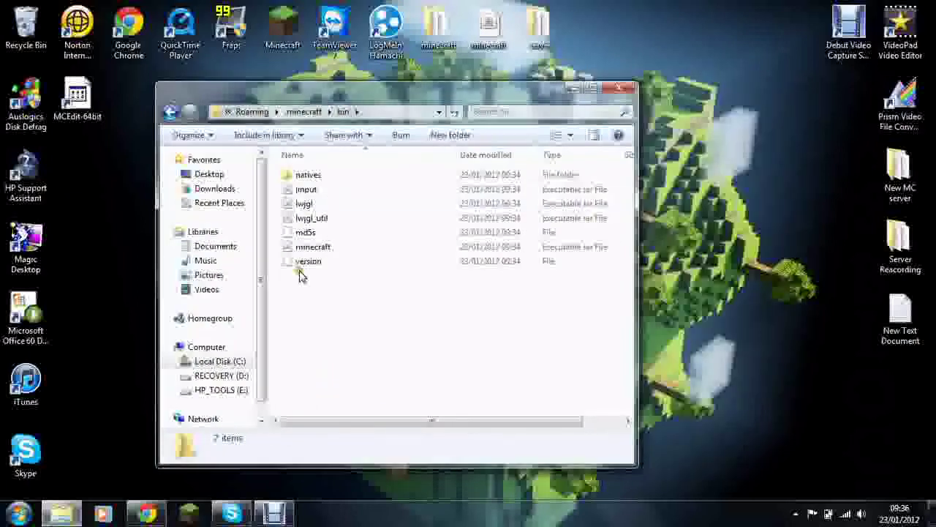
pyautogui.rightClick(311, 250)
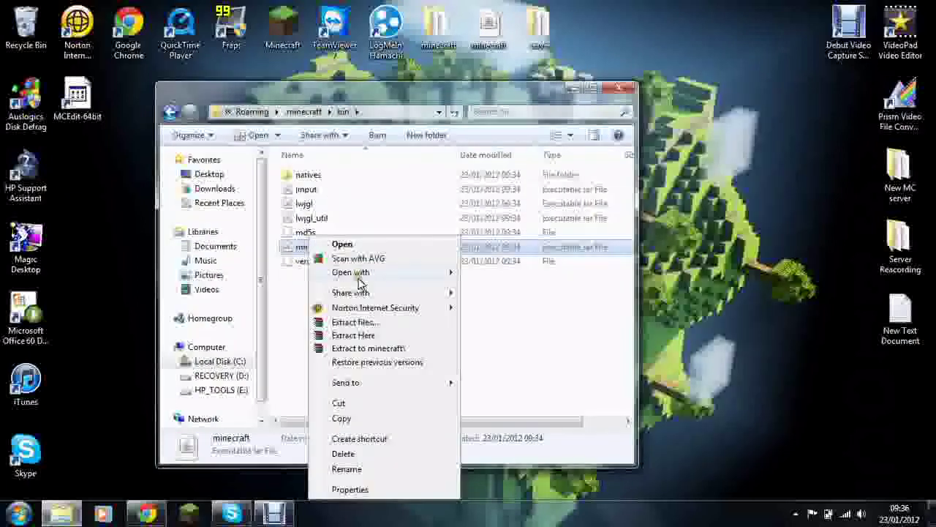
pyautogui.moveTo(359, 274)
pyautogui.click(487, 288)
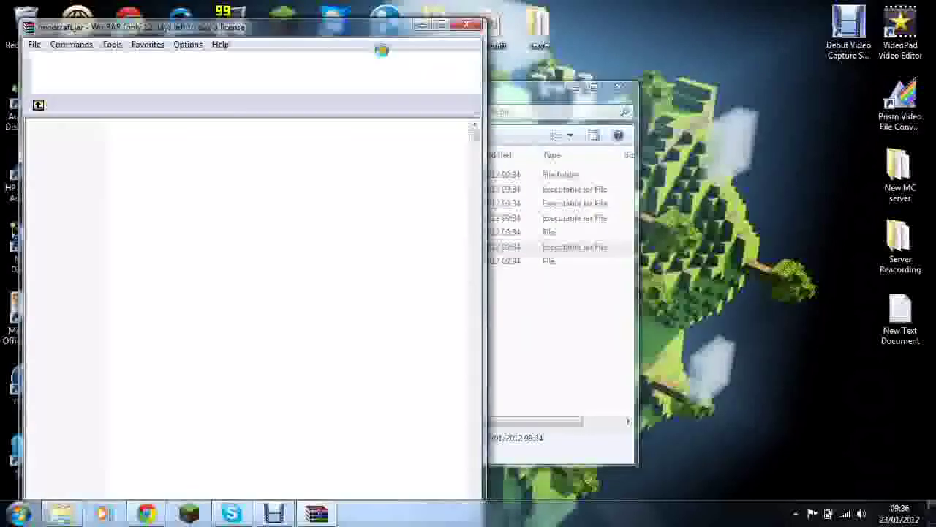
pyautogui.press('super+Right')
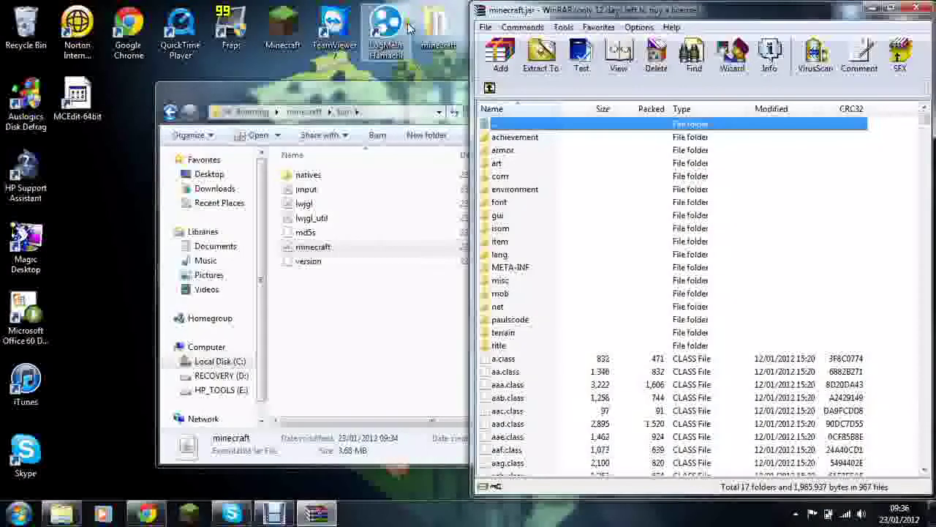
pyautogui.click(395, 90)
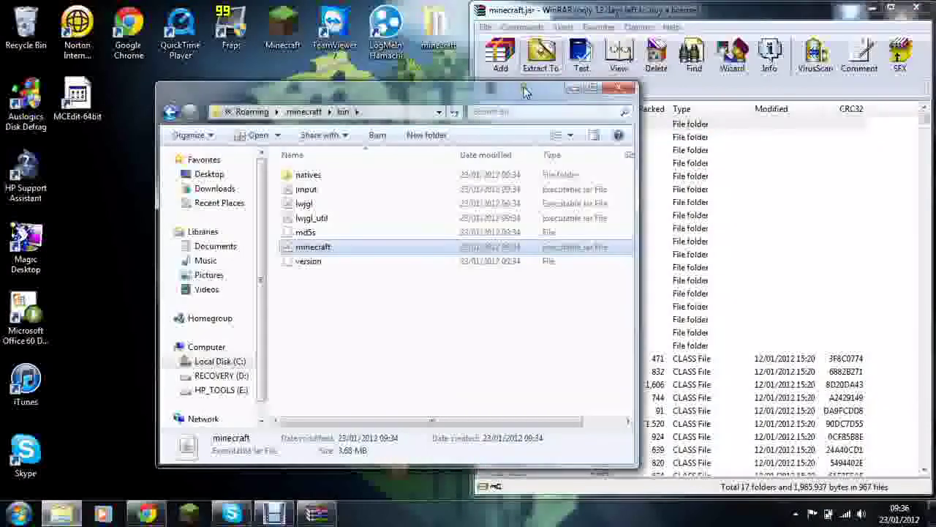
pyautogui.click(572, 88)
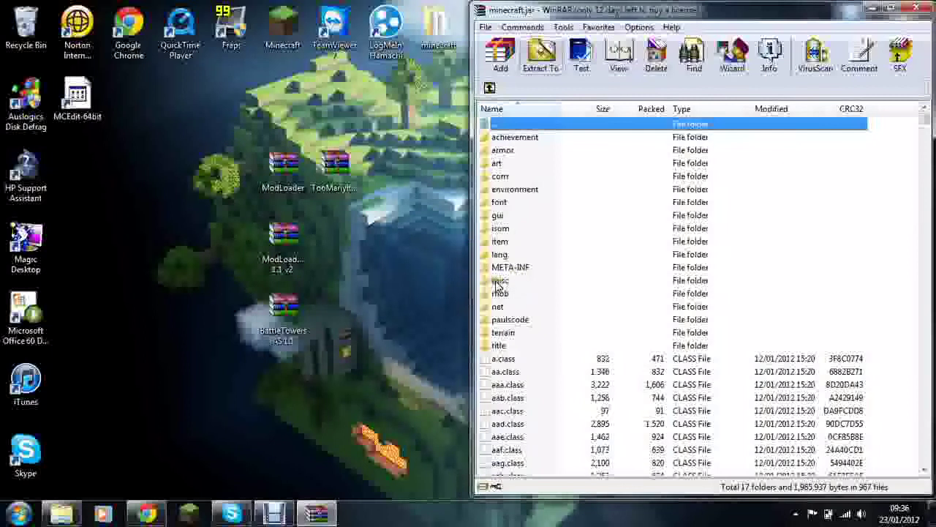
# Delete the META-INF folder from minecraft.jar and confirm the deletion.
pyautogui.click(510, 267)
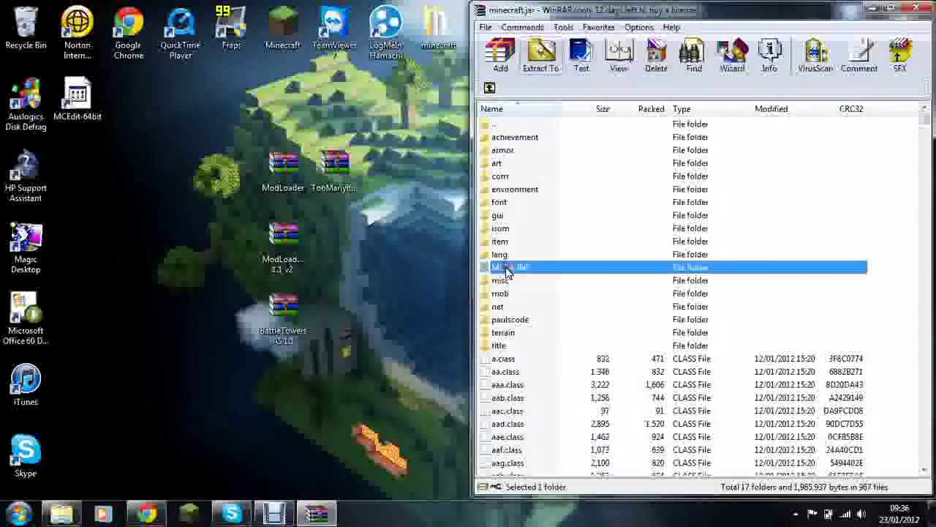
pyautogui.press('Delete')
pyautogui.press('Return')
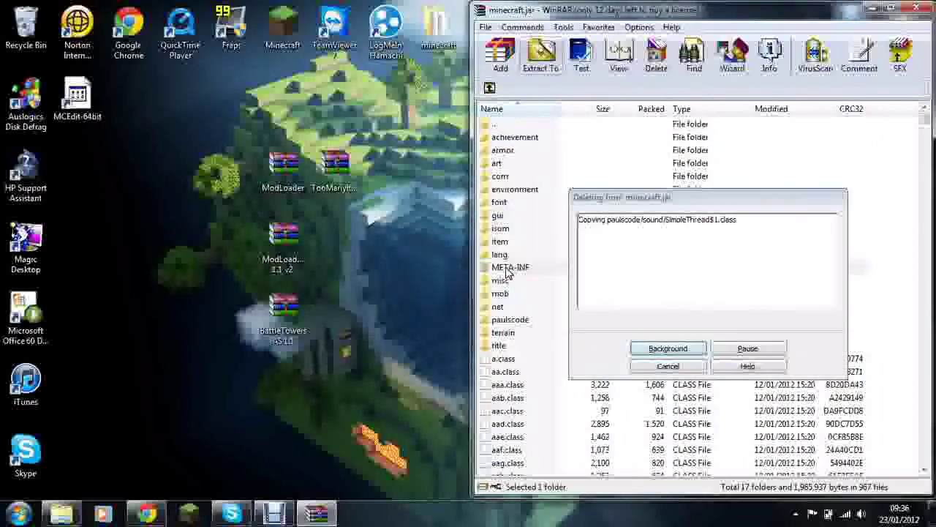
# Add all files from ModLoader.zip to minecraft.jar with the default archive settings, and close ModLoader.zip.
pyautogui.click(342, 287)
pyautogui.doubleClick(283, 164)
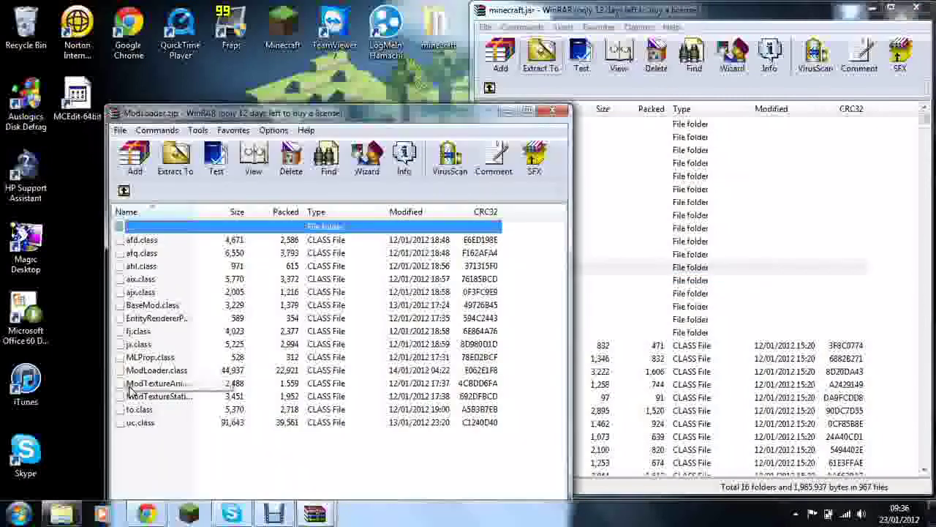
pyautogui.moveTo(161, 460); pyautogui.dragTo(739, 398)
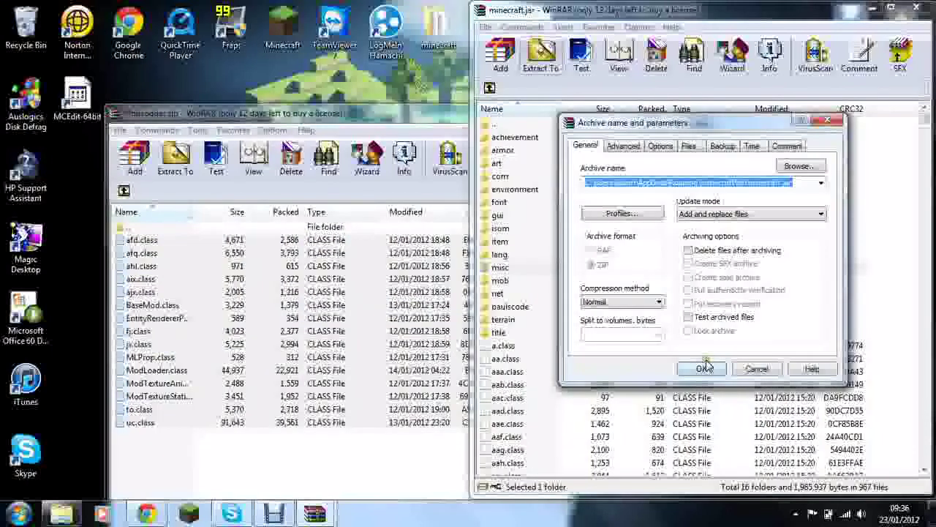
pyautogui.click(703, 368)
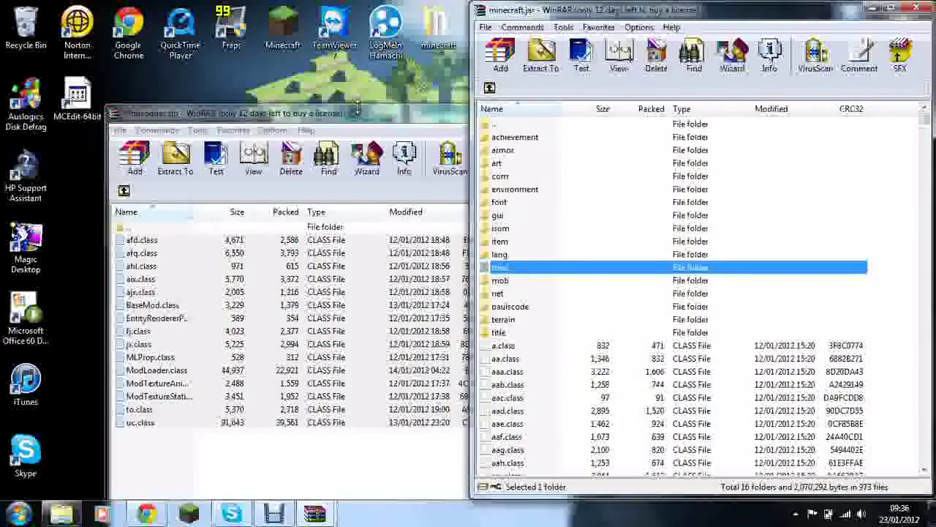
pyautogui.click(358, 115)
pyautogui.click(555, 108)
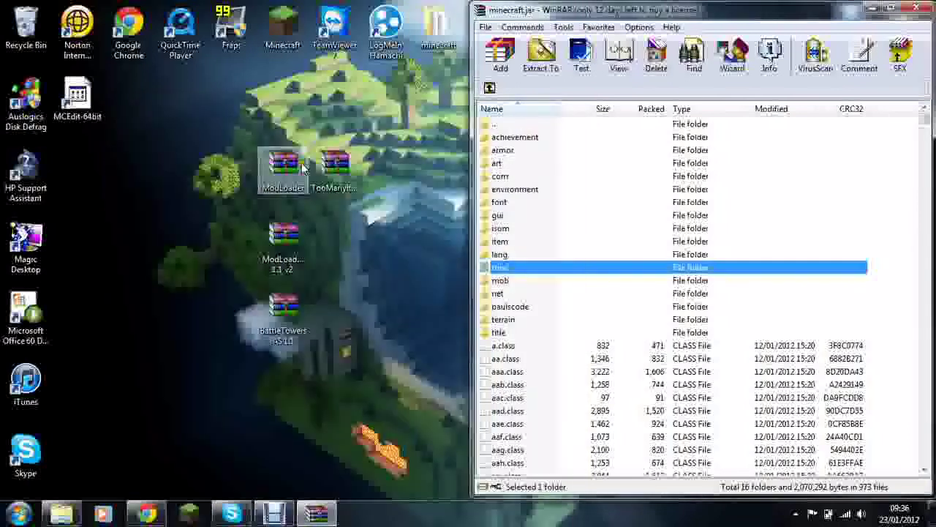
# Add all class files from ModLoaderMp 1.1 v2.zip to minecraft.jar with the default archive settings, and close the ModLoaderMp archive.
pyautogui.doubleClick(297, 233)
pyautogui.moveTo(228, 401); pyautogui.dragTo(684, 459)
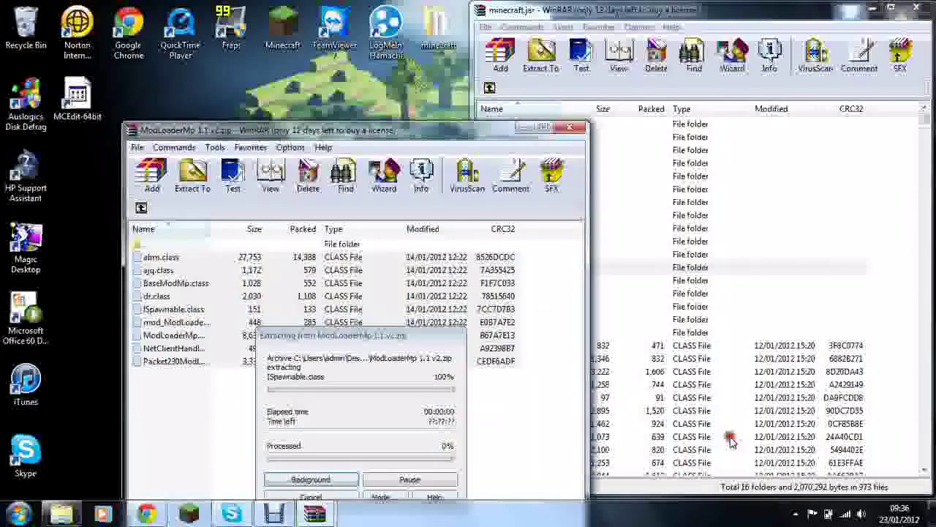
pyautogui.click(708, 373)
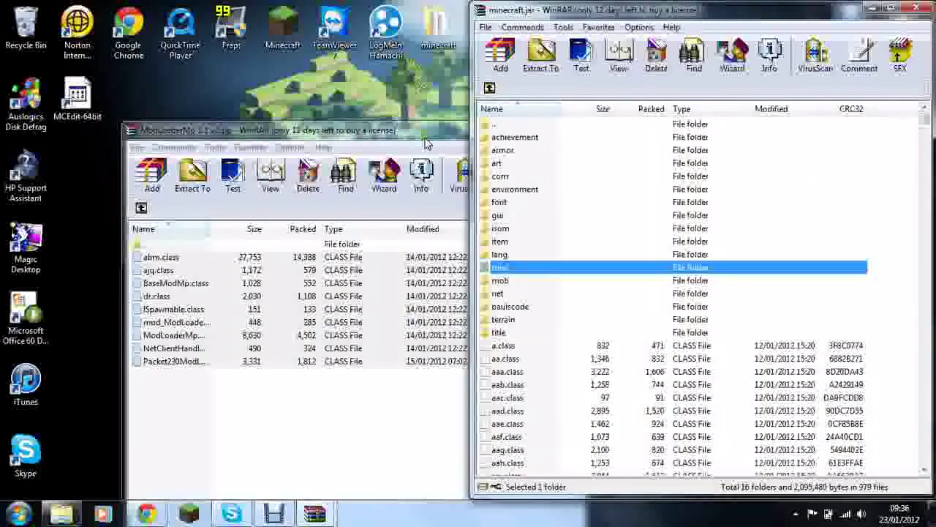
pyautogui.click(422, 136)
pyautogui.click(564, 134)
# Add all files from TooManyItems2012_01_12.zip to minecraft.jar with the default archive settings, and close the TooManyItems archive.
pyautogui.doubleClick(333, 165)
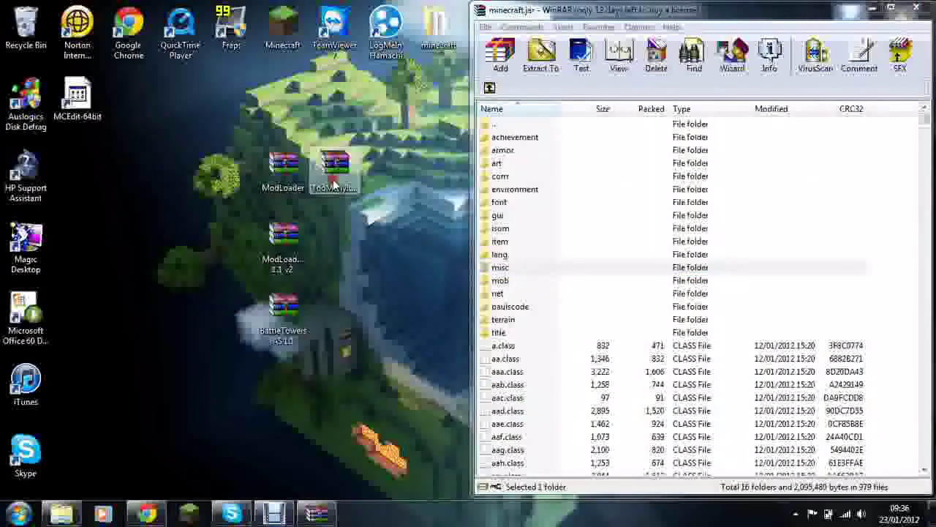
pyautogui.moveTo(373, 428); pyautogui.dragTo(623, 435)
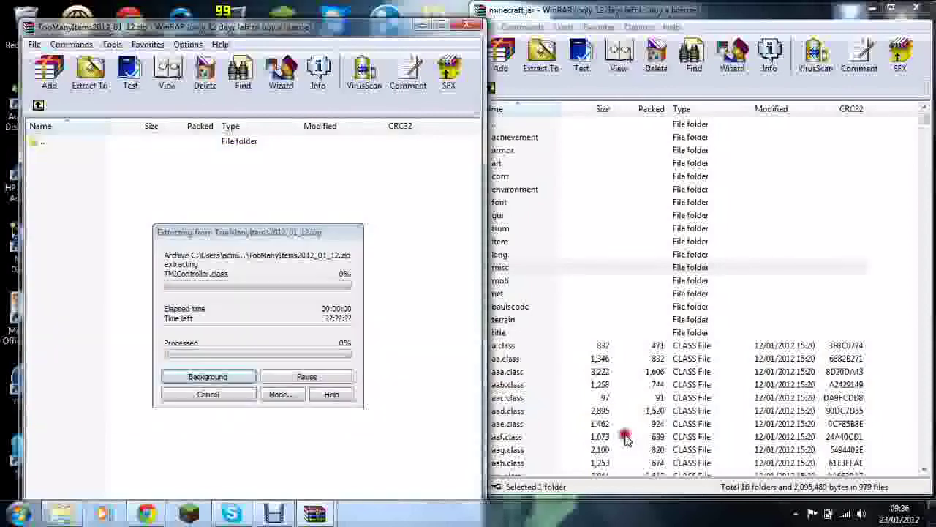
pyautogui.click(703, 367)
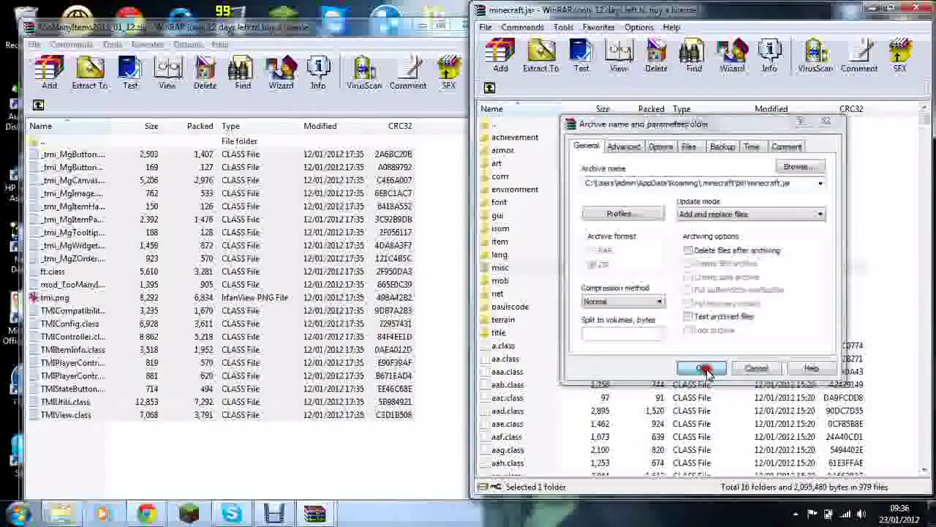
pyautogui.click(362, 28)
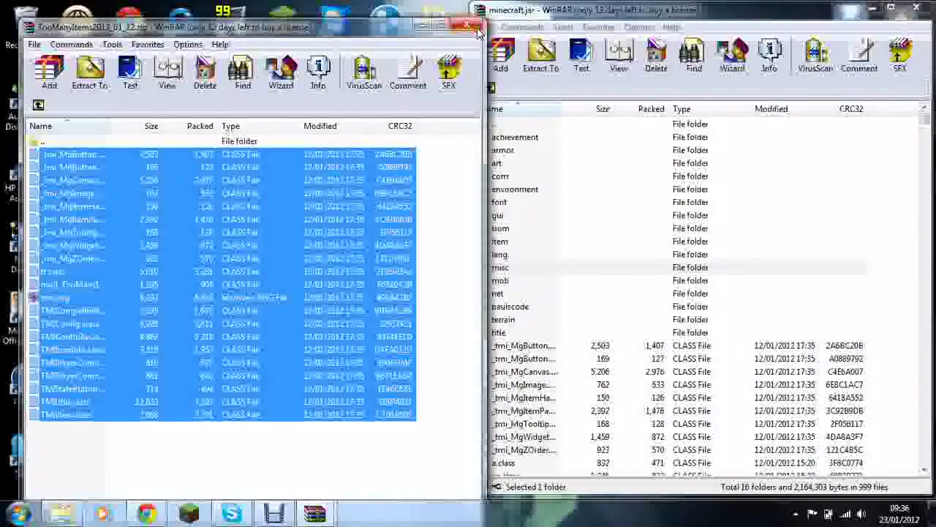
pyautogui.click(460, 26)
# Open the BattleTowers AS 1.1 archive, dock it to the left half of the desktop and close minecraft.jar.
pyautogui.doubleClick(276, 310)
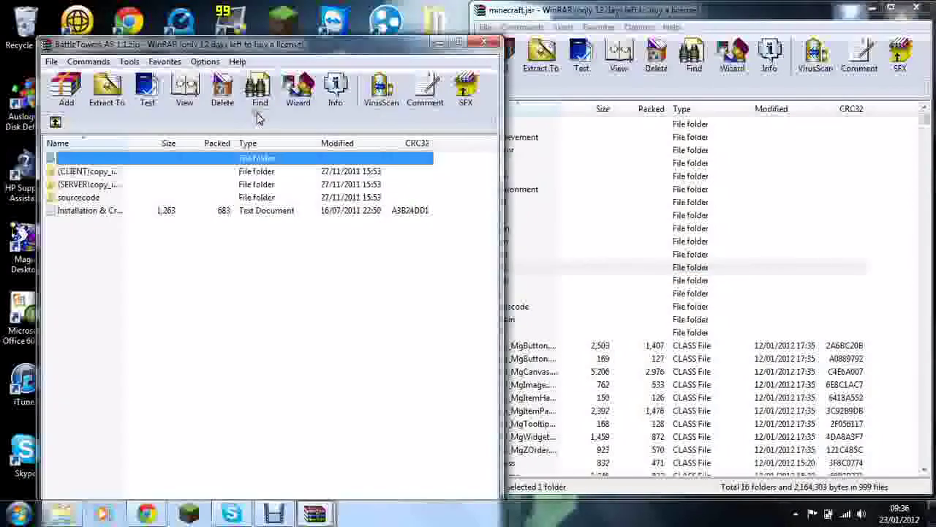
pyautogui.moveTo(234, 55); pyautogui.dragTo(2, 102)
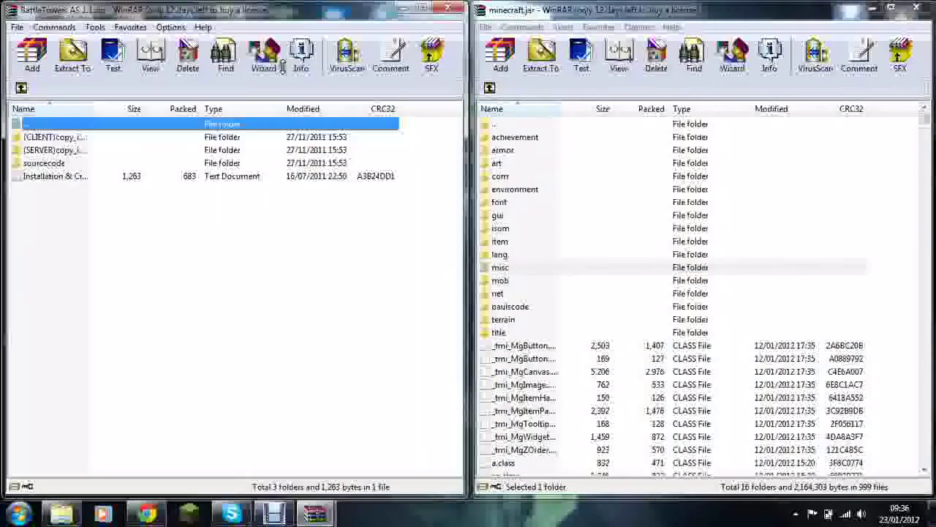
pyautogui.click(666, 11)
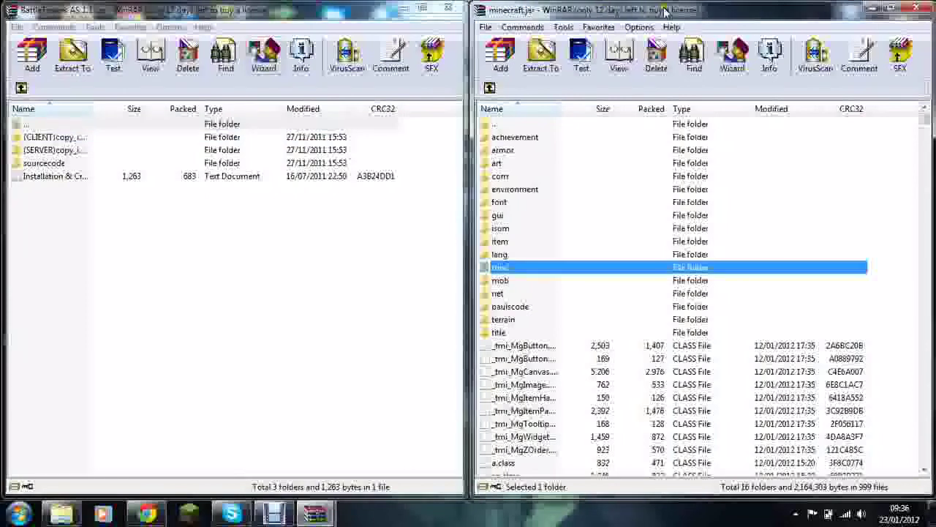
pyautogui.click(915, 9)
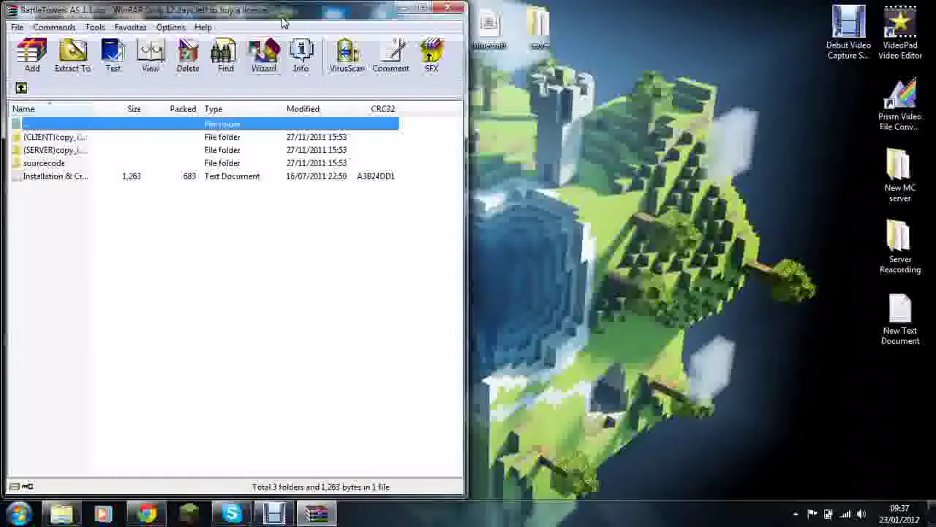
# Show the .minecraft folder beside the BattleTowers archive and open the archive's (CLIENT) folder.
pyautogui.click(61, 515)
pyautogui.moveTo(341, 110); pyautogui.dragTo(935, 150)
pyautogui.click(488, 31)
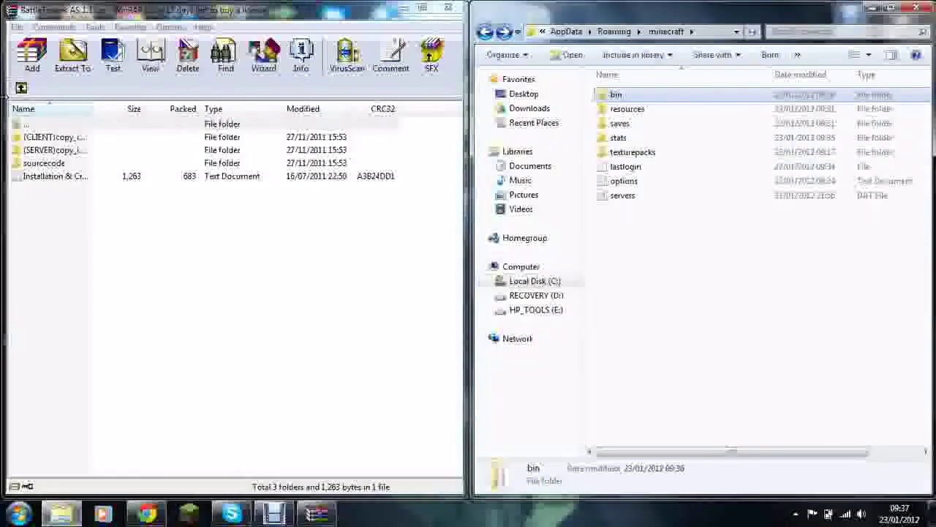
pyautogui.doubleClick(63, 139)
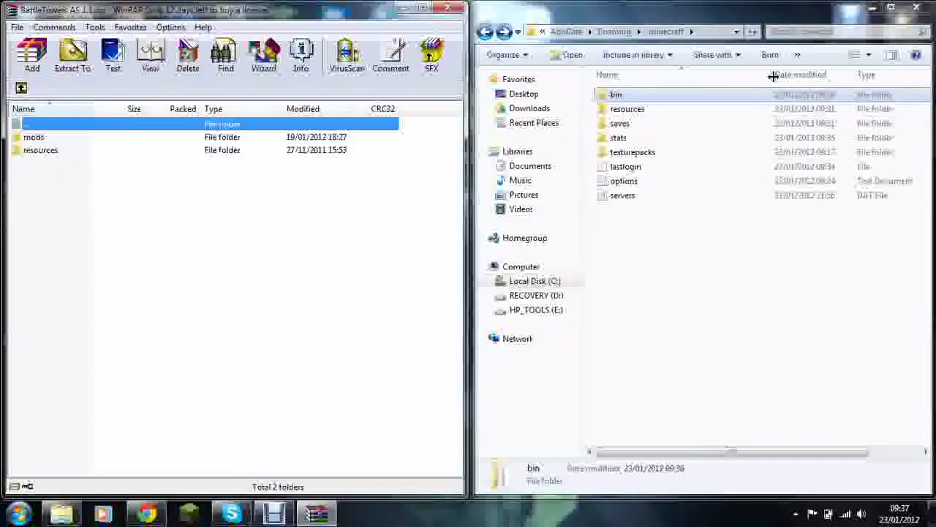
# Create a new folder named mods in the .minecraft folder and open it.
pyautogui.click(641, 260)
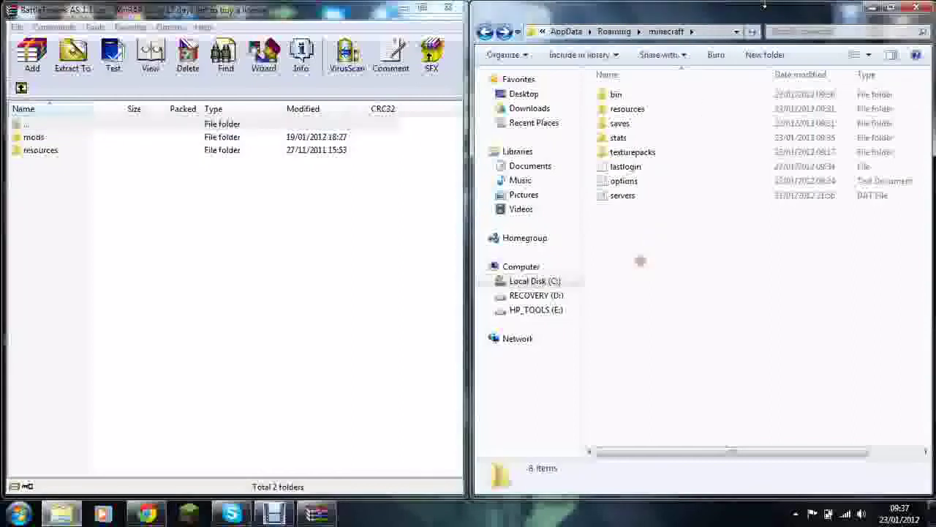
pyautogui.click(765, 55)
pyautogui.write('mods')
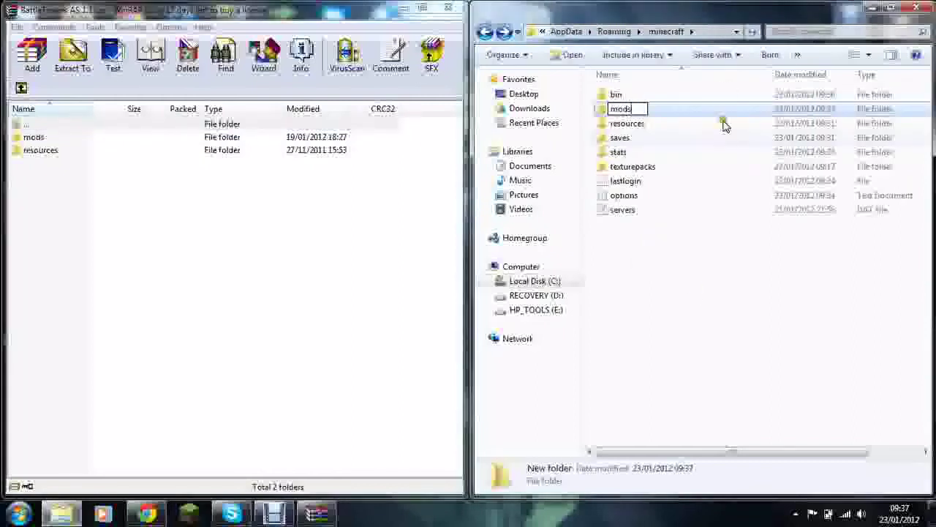
pyautogui.click(659, 306)
pyautogui.doubleClick(620, 109)
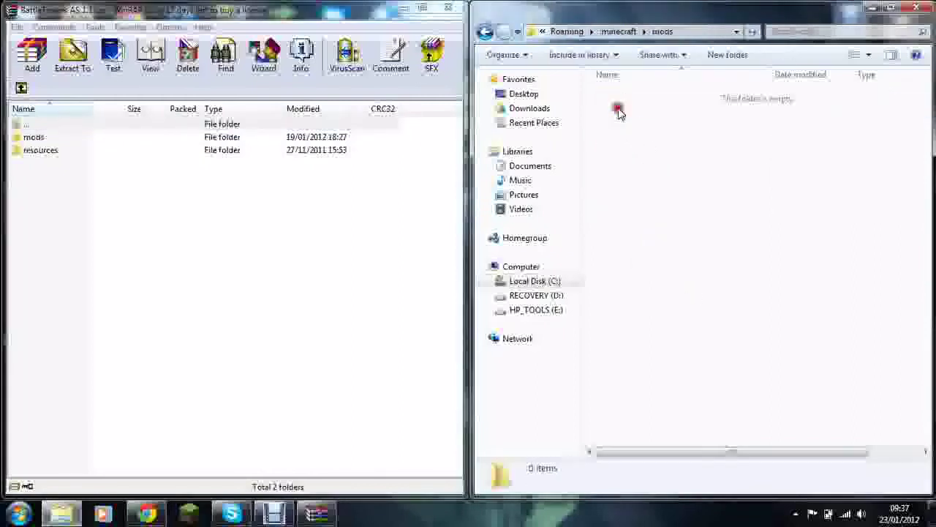
# Copy the BattleTowers AS zip from the archive's mods folder into the .minecraft mods folder.
pyautogui.doubleClick(35, 137)
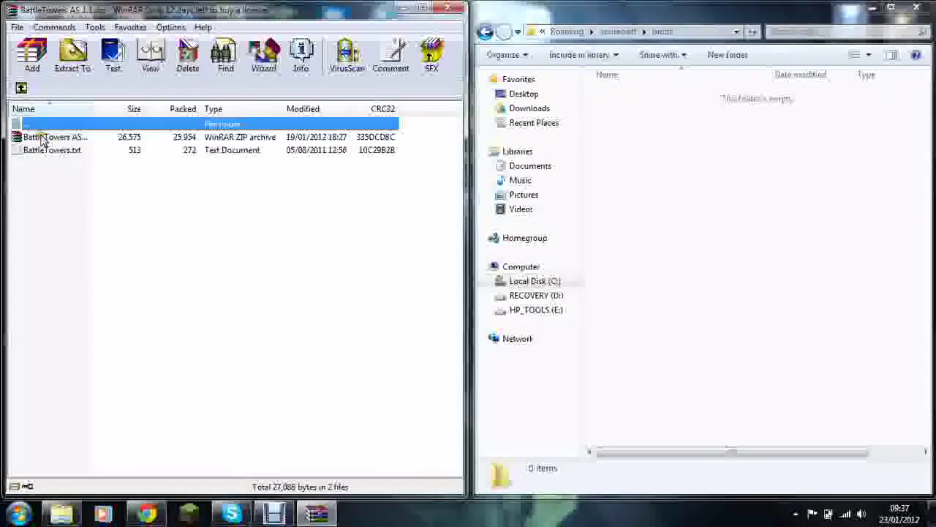
pyautogui.click(42, 139)
pyautogui.moveTo(42, 139); pyautogui.dragTo(704, 236)
pyautogui.click(704, 263)
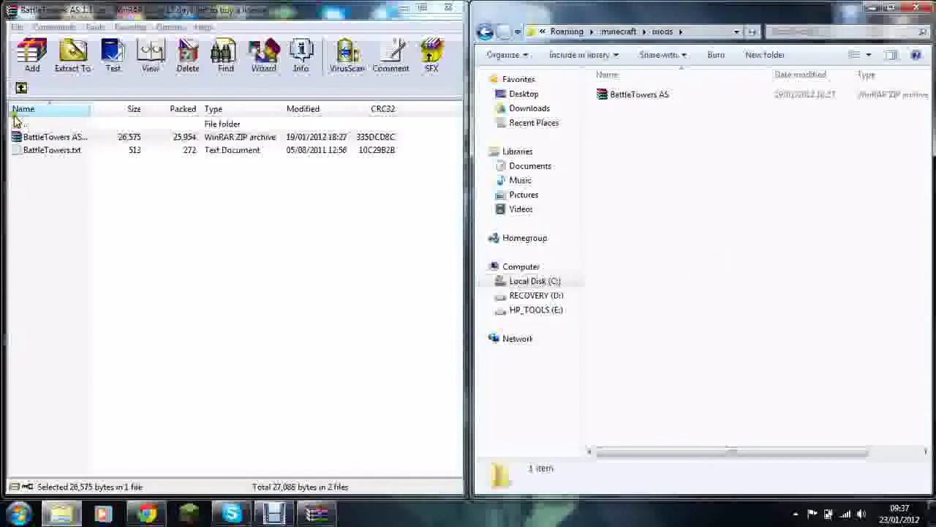
# Open the resources folder both in the BattleTowers archive and in the .minecraft folder.
pyautogui.click(485, 33)
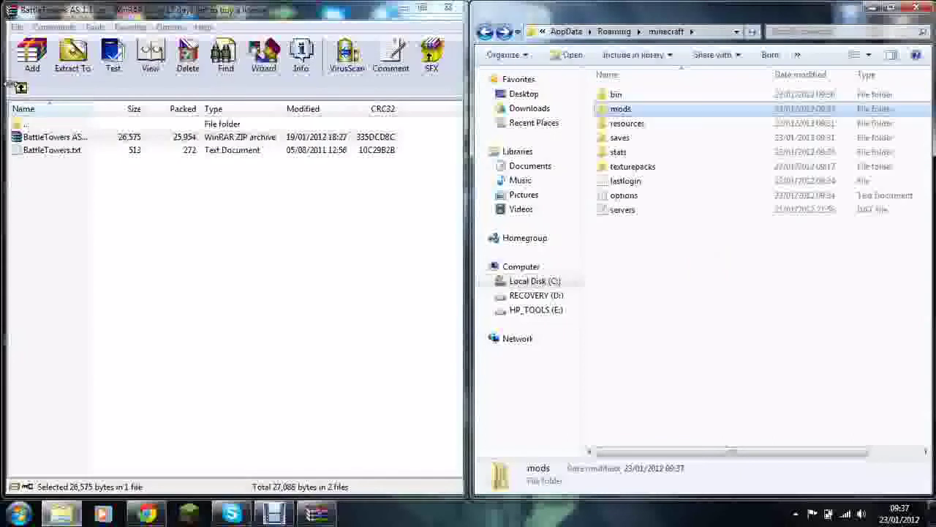
pyautogui.doubleClick(33, 137)
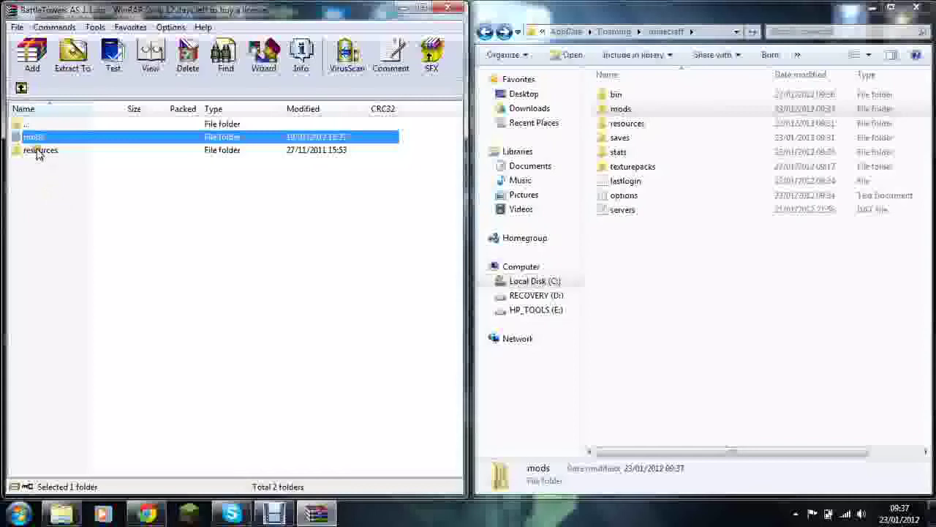
pyautogui.doubleClick(38, 150)
pyautogui.doubleClick(626, 123)
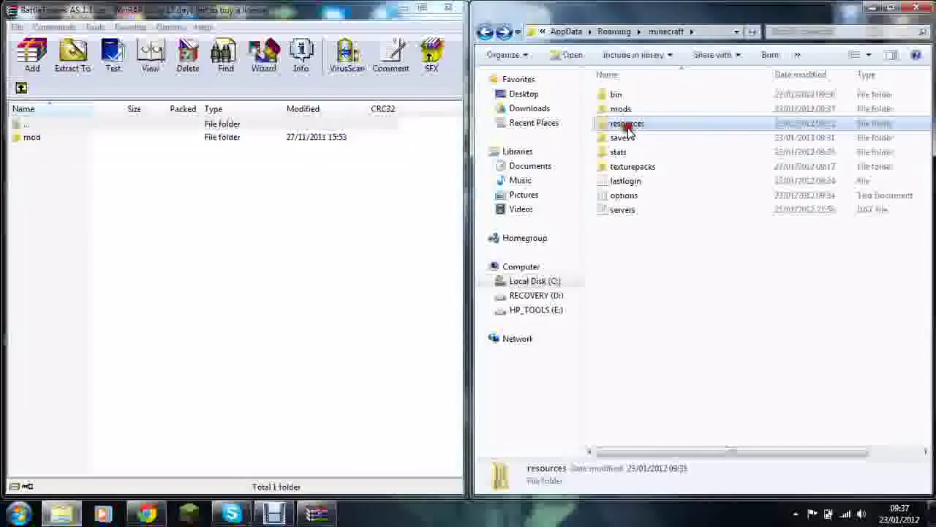
# Copy the archive's mod folder into .minecraft's resources folder and merge it with the existing mod folder.
pyautogui.click(163, 198)
pyautogui.moveTo(31, 137); pyautogui.dragTo(691, 311)
pyautogui.click(520, 392)
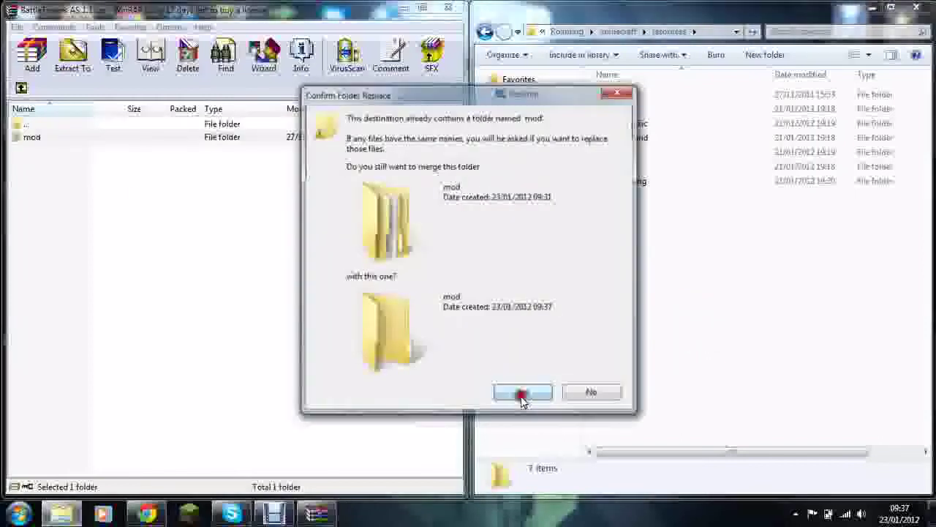
pyautogui.click(468, 382)
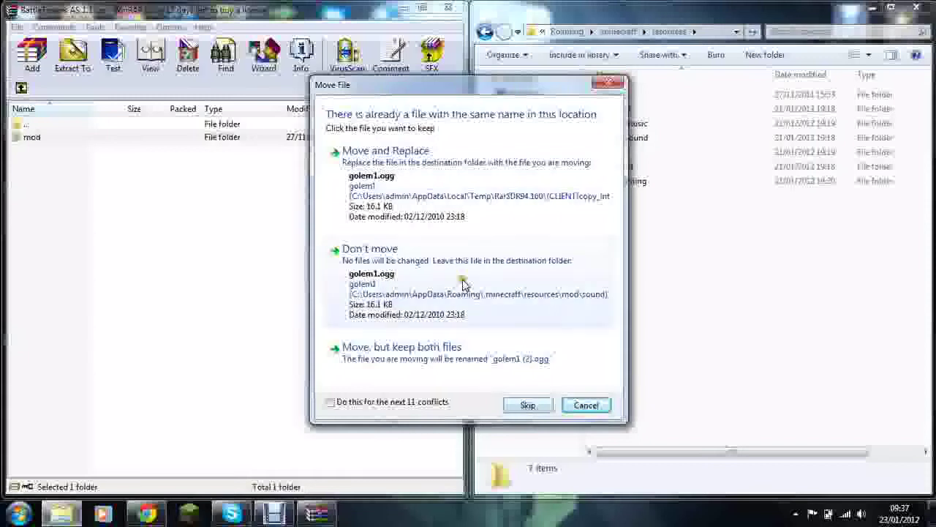
# Replace golem1.ogg and golem3.ogg in the destination, and skip the other conflicting sound files, including all remaining conflicts at once.
pyautogui.click(397, 203)
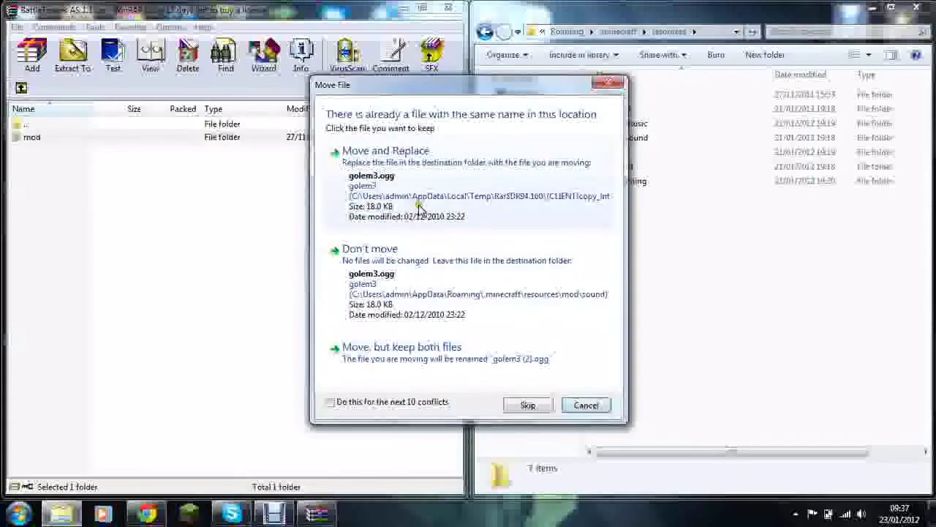
pyautogui.click(411, 216)
pyautogui.click(542, 401)
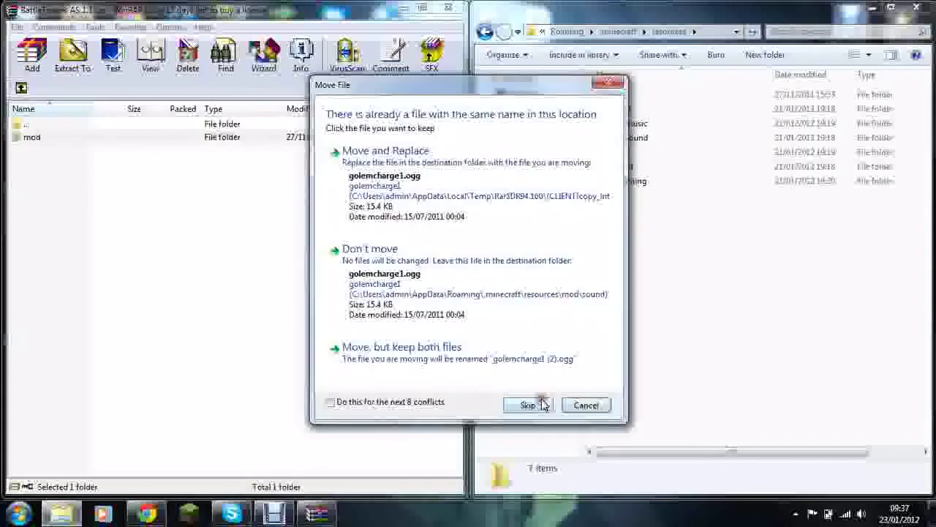
pyautogui.click(542, 400)
pyautogui.click(542, 400)
pyautogui.click(542, 401)
pyautogui.click(542, 400)
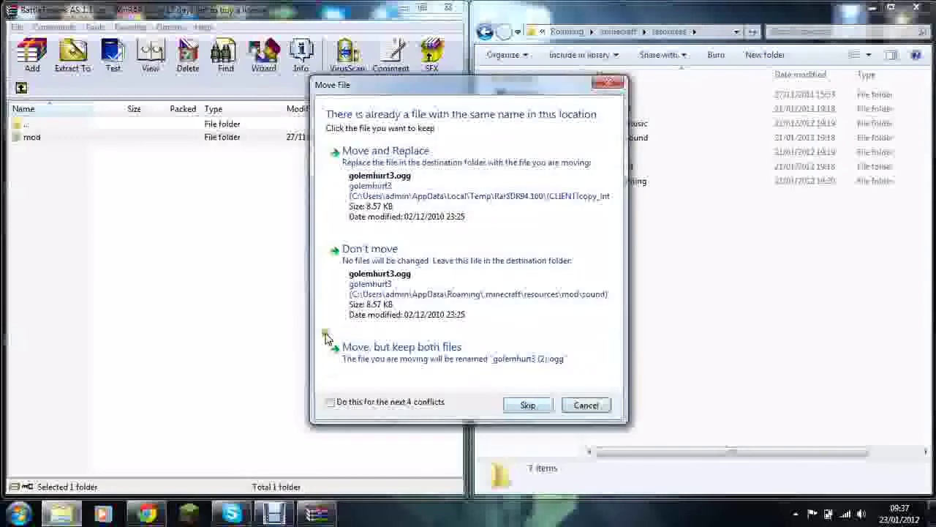
pyautogui.click(527, 405)
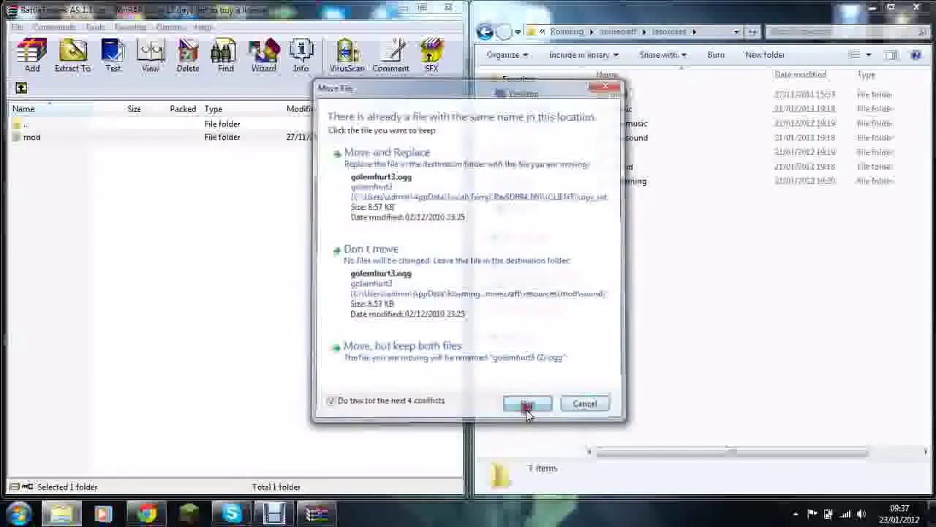
# Close the BattleTowers archive and the resources folder window.
pyautogui.click(402, 7)
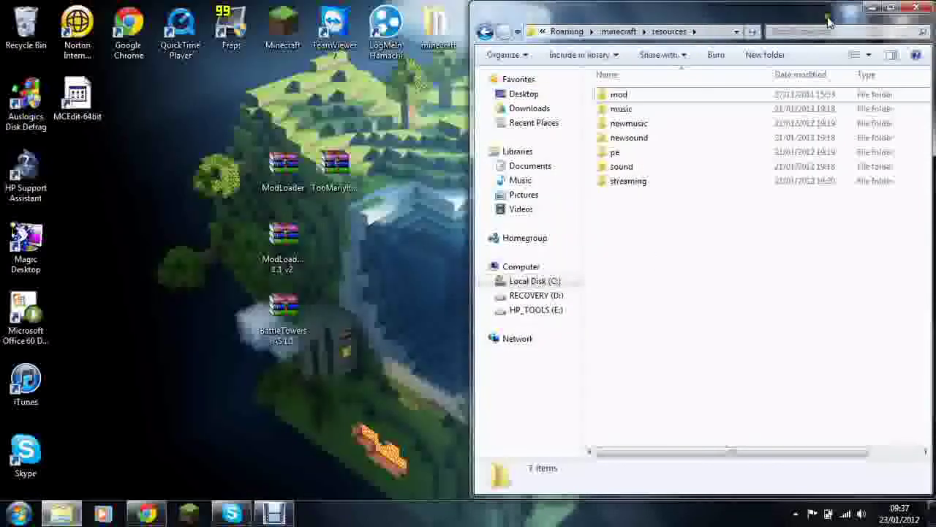
pyautogui.moveTo(826, 20); pyautogui.dragTo(801, 22)
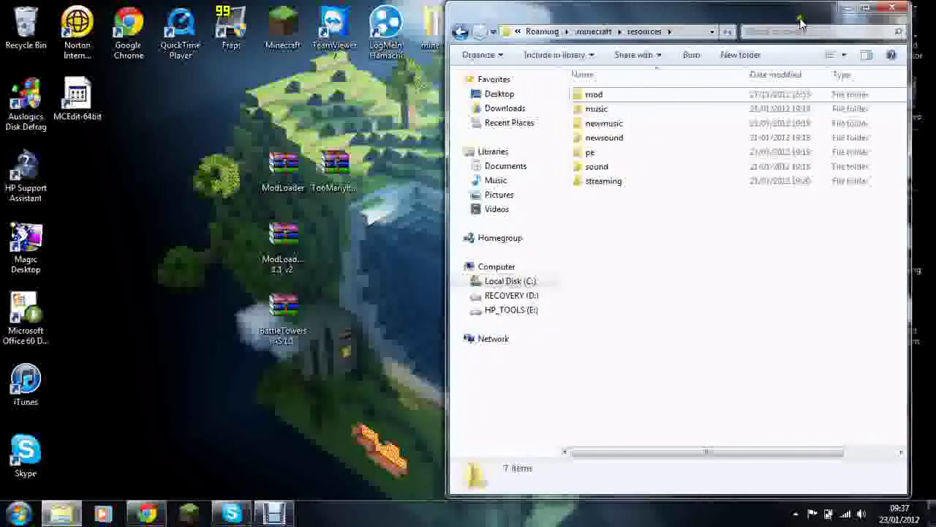
pyautogui.click(901, 9)
# Launch Minecraft.exe from the desktop, allow it to run, and log in with the remembered credentials.
pyautogui.doubleClick(282, 26)
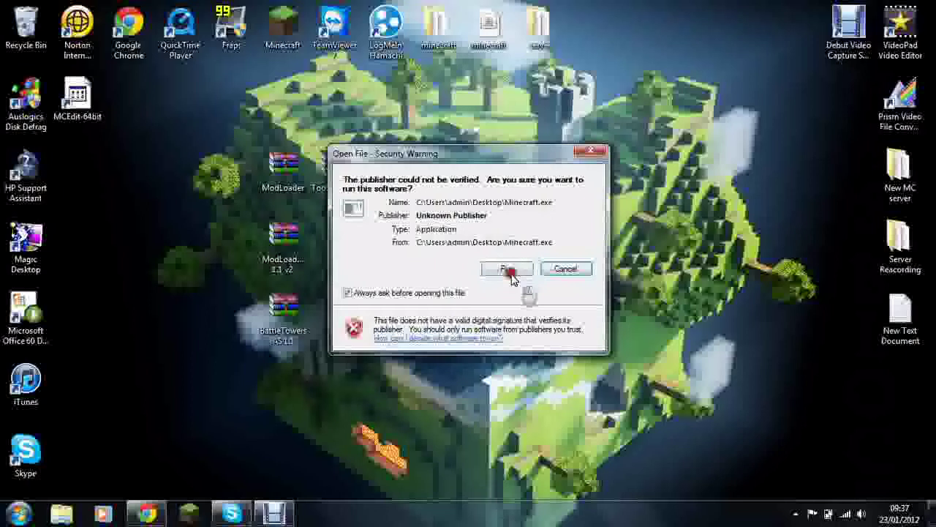
pyautogui.click(508, 269)
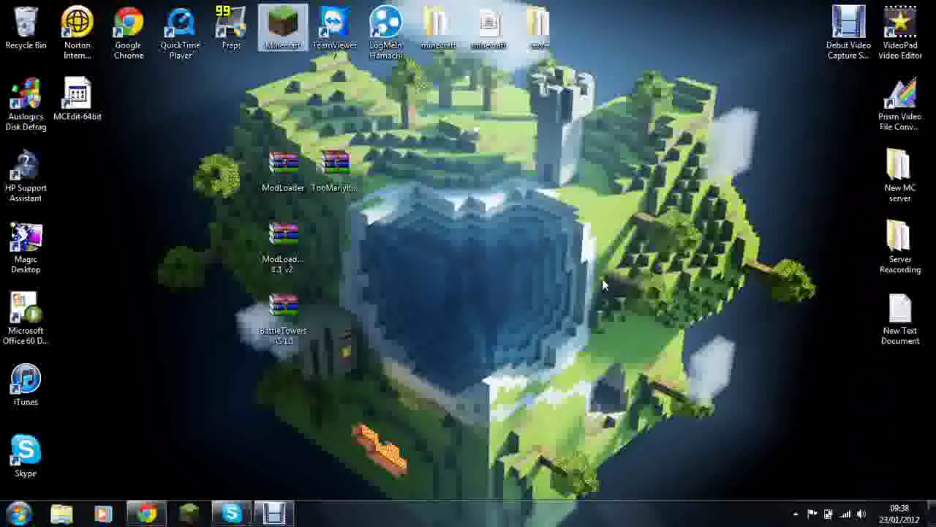
pyautogui.click(518, 247)
pyautogui.moveTo(174, 157); pyautogui.dragTo(563, 384)
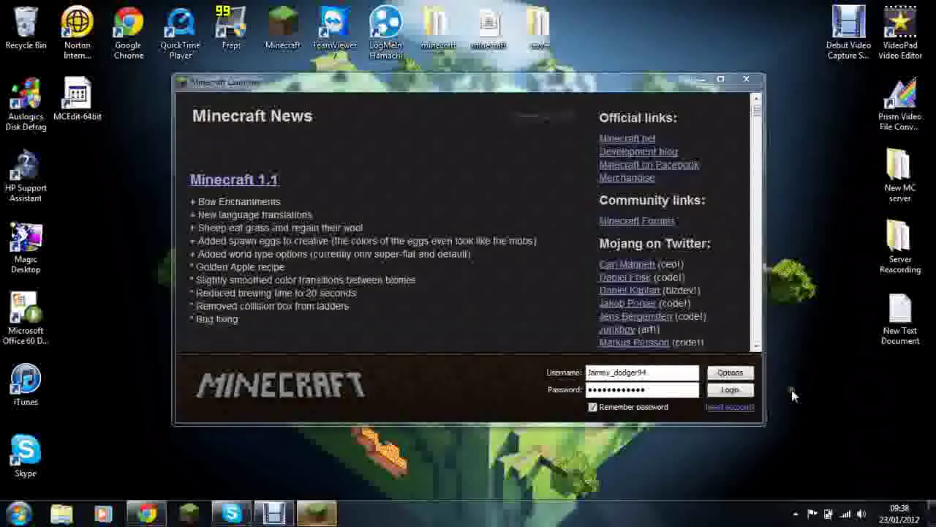
pyautogui.click(741, 389)
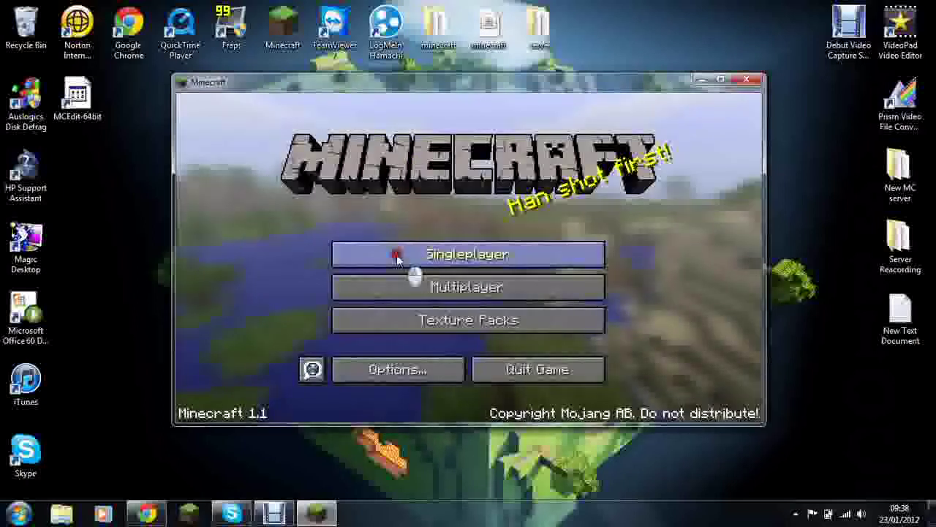
# Load the singleplayer creative world named New World.
pyautogui.click(398, 257)
pyautogui.click(369, 242)
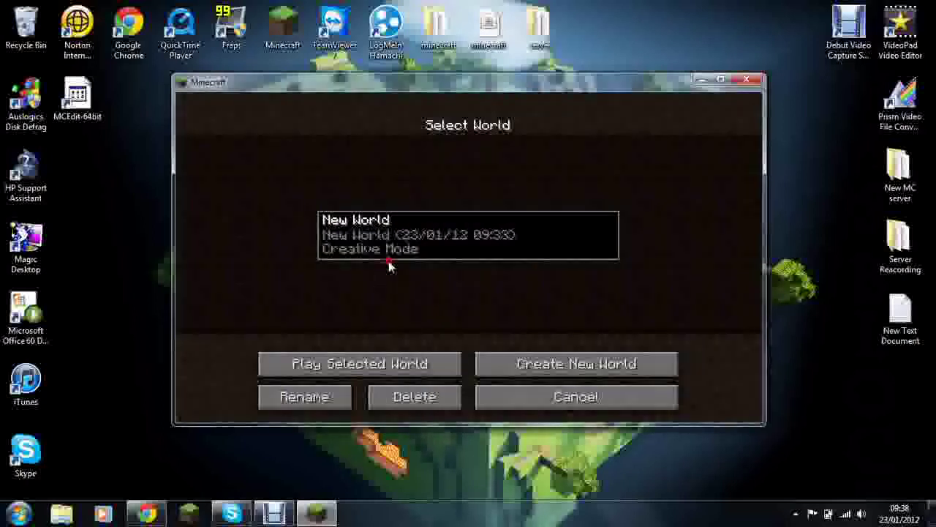
pyautogui.click(375, 365)
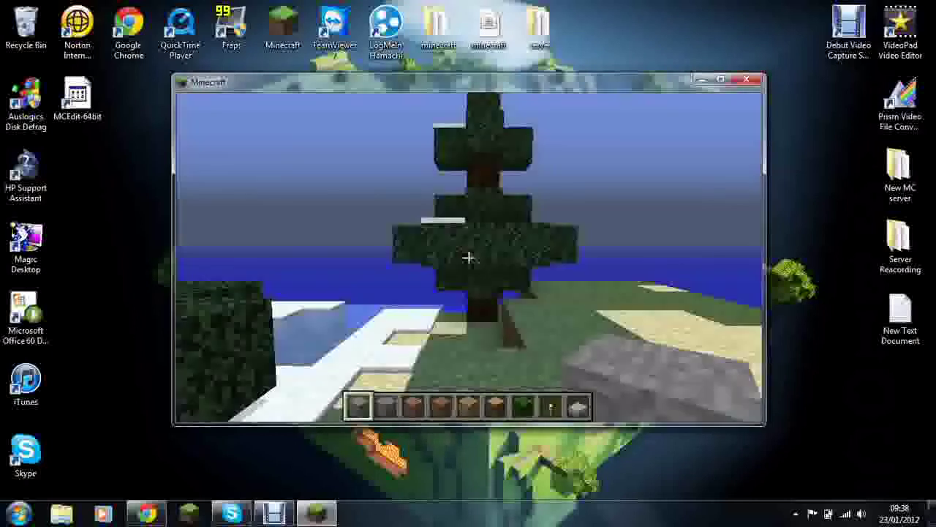
# Check the game's video settings and leave them as they are.
pyautogui.press('Escape')
pyautogui.click(468, 304)
pyautogui.click(468, 282)
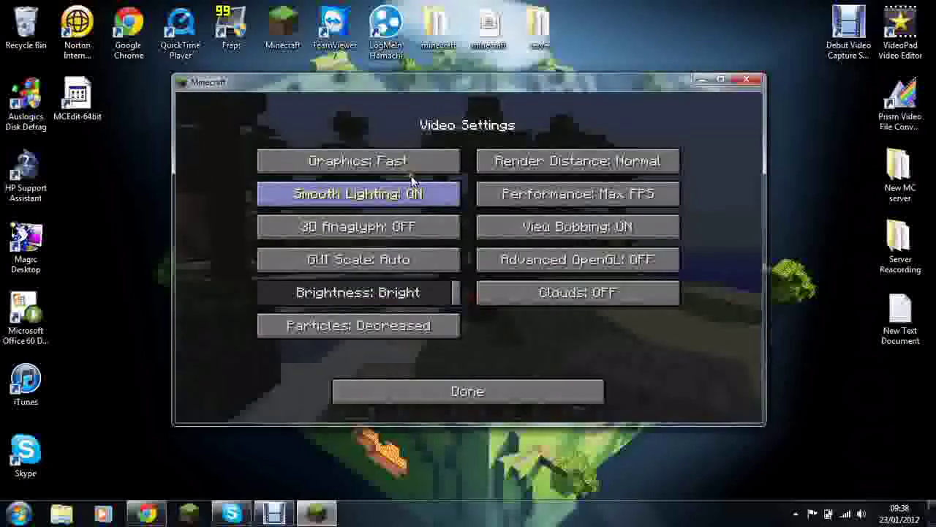
pyautogui.press('Escape')
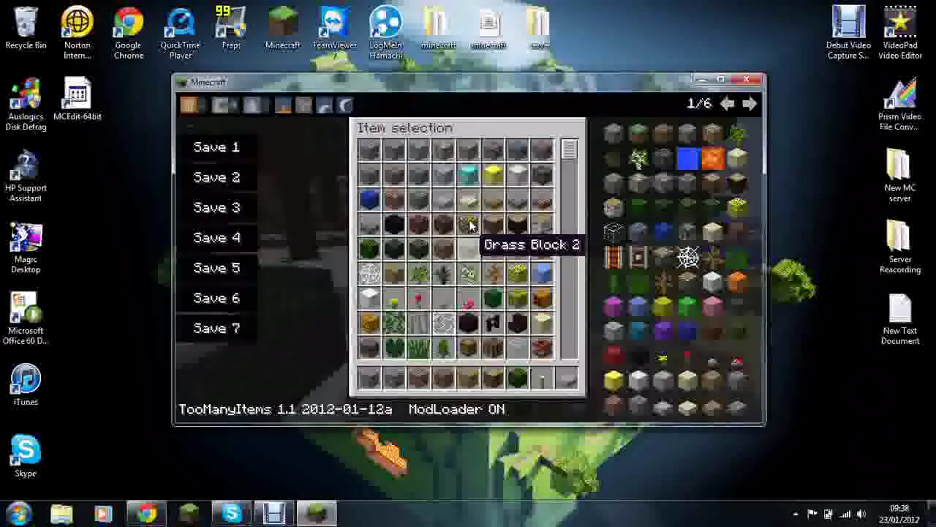
# Toggle creative mode off and on again through TooManyItems, and start flying in the world.
pyautogui.click(222, 107)
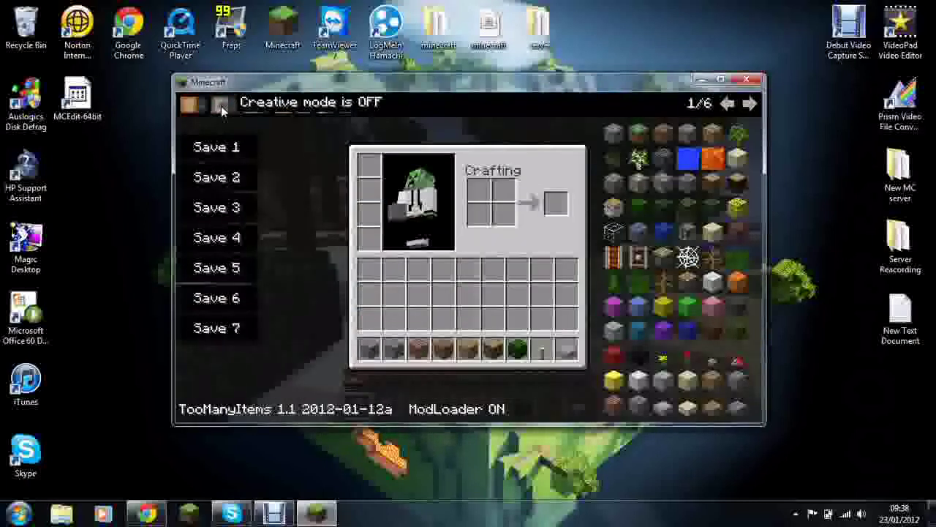
pyautogui.click(222, 106)
pyautogui.press('e')
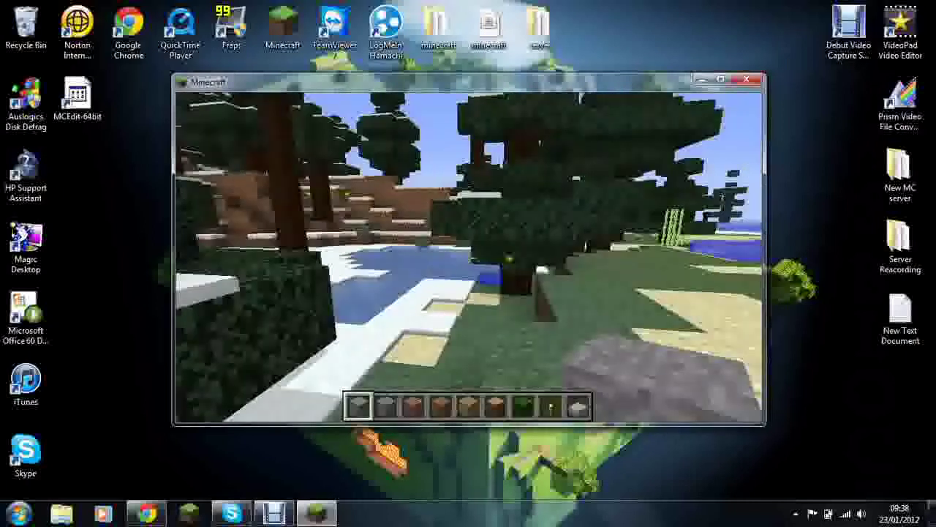
pyautogui.press('space')
pyautogui.press('space')
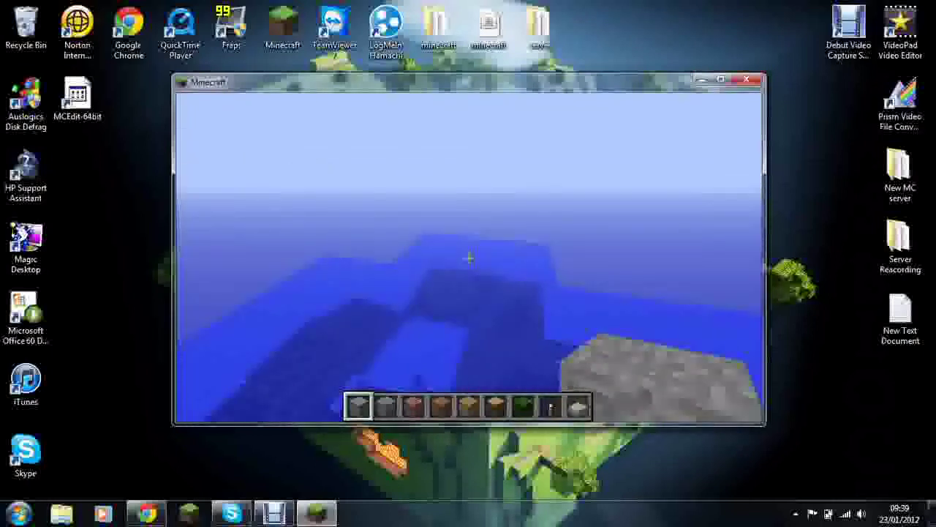
# Look through all six pages of the TooManyItems item list and close the inventory.
pyautogui.press('e')
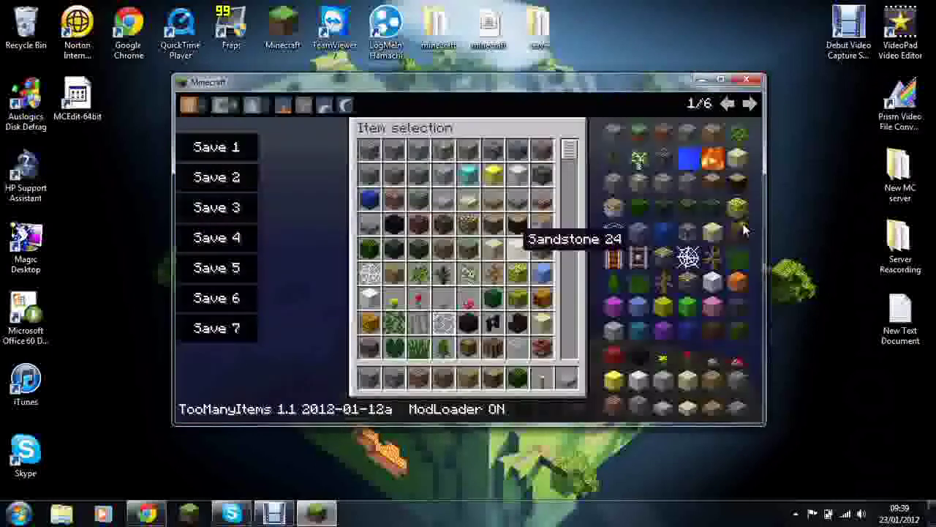
pyautogui.click(751, 105)
pyautogui.click(751, 105)
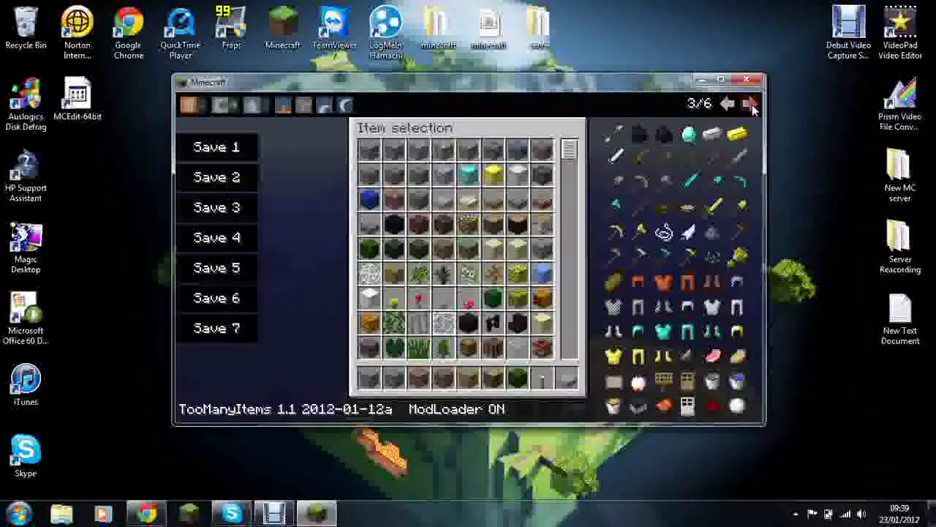
pyautogui.click(751, 105)
pyautogui.click(751, 104)
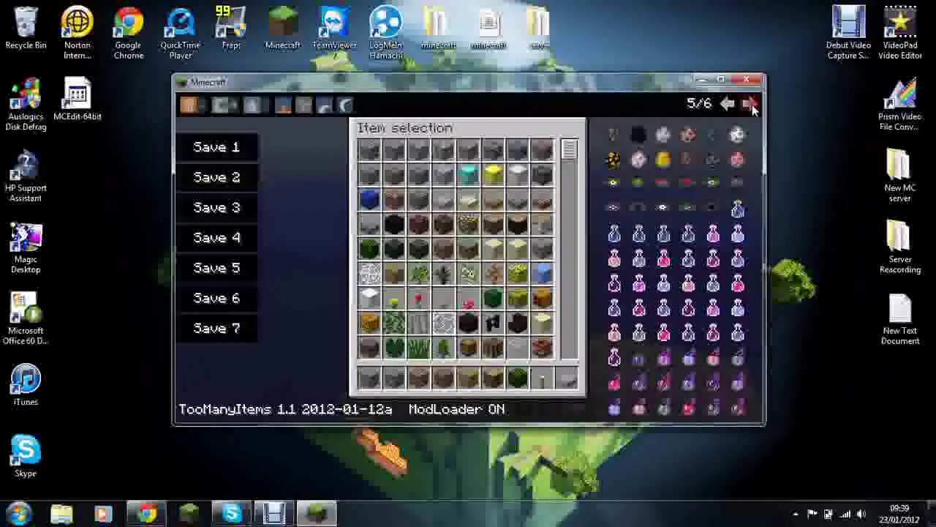
pyautogui.click(751, 105)
pyautogui.click(751, 105)
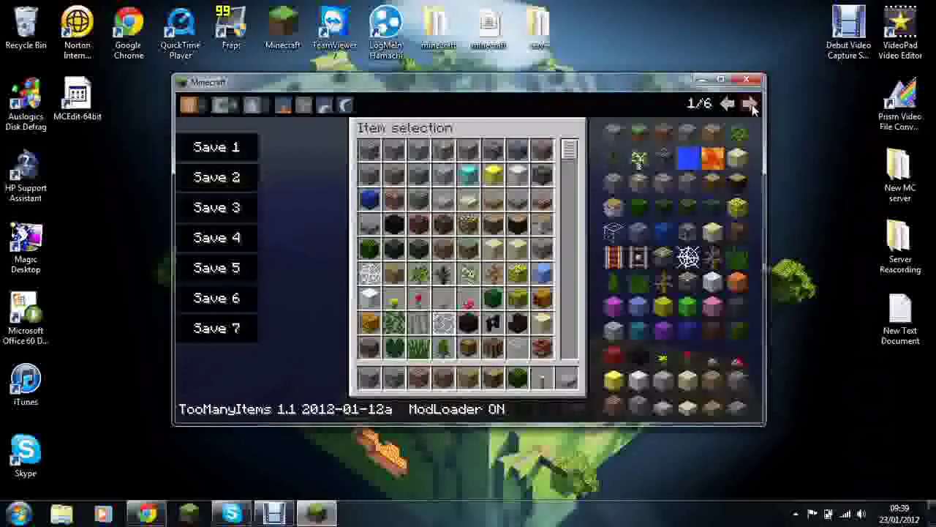
pyautogui.press('e')
# Fly forward over the ocean past the small islands to explore the world.
pyautogui.press('w')
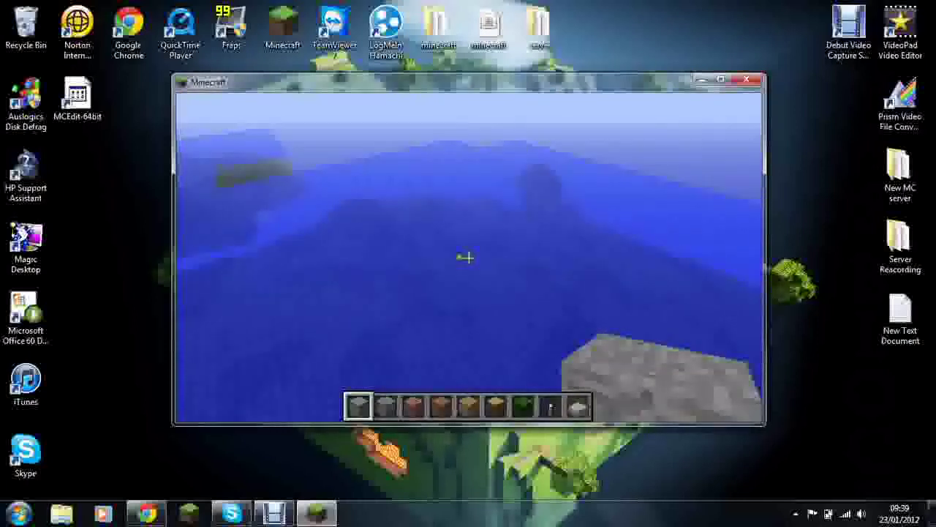
pyautogui.press('w')
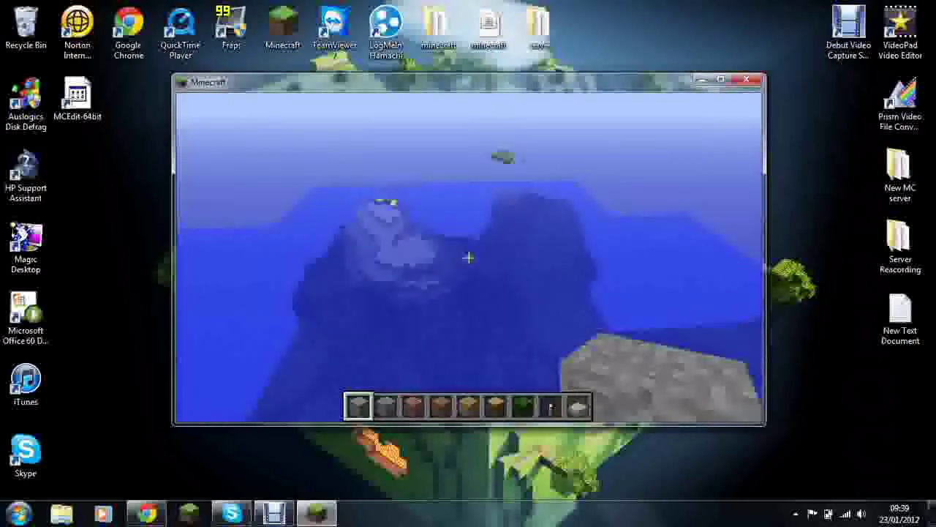
pyautogui.press('w')
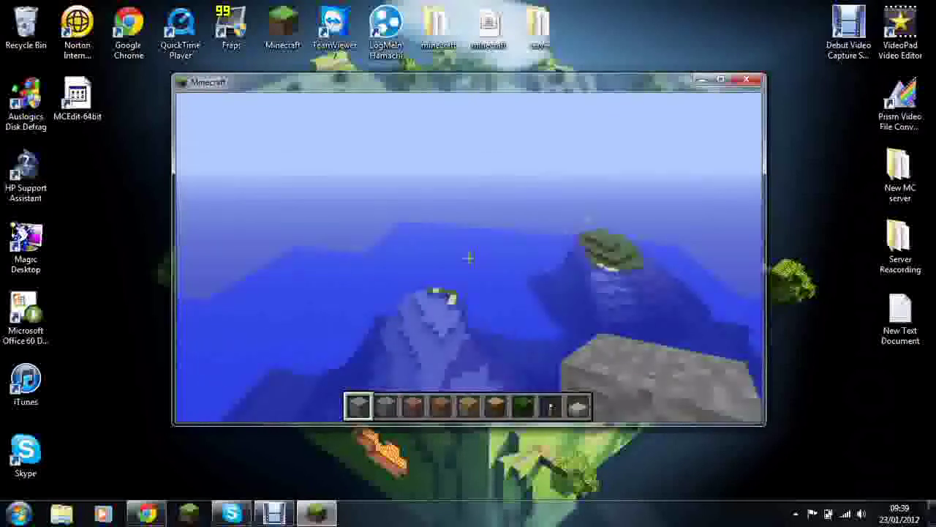
pyautogui.press('w')
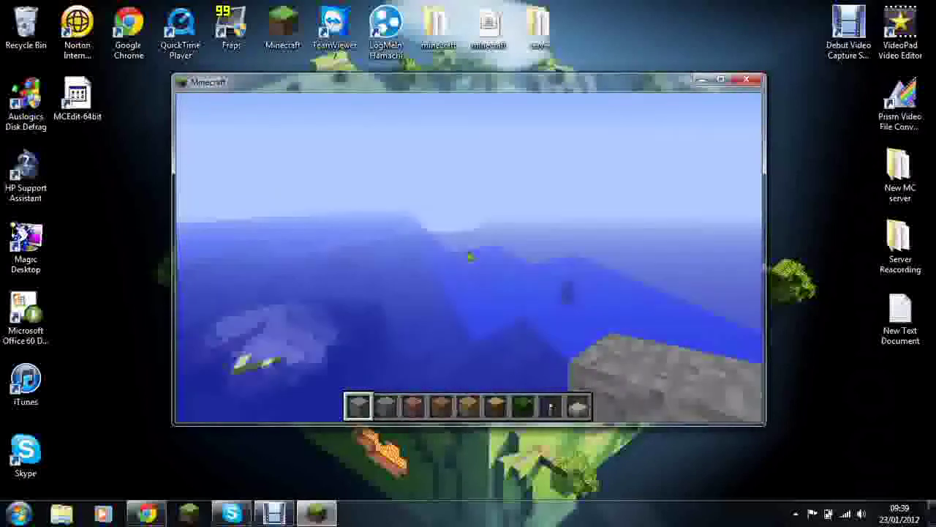
# Pause the game and resume playing in the world.
pyautogui.press('Escape')
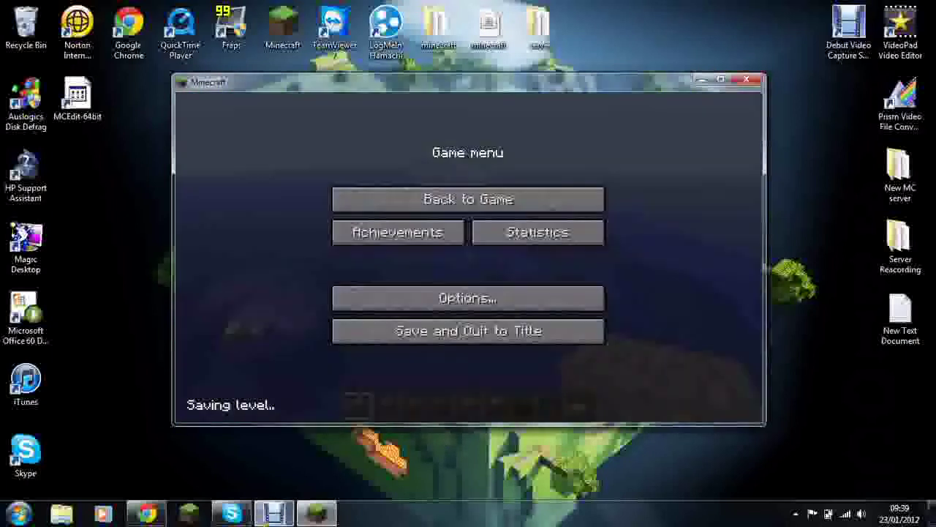
pyautogui.click(274, 514)
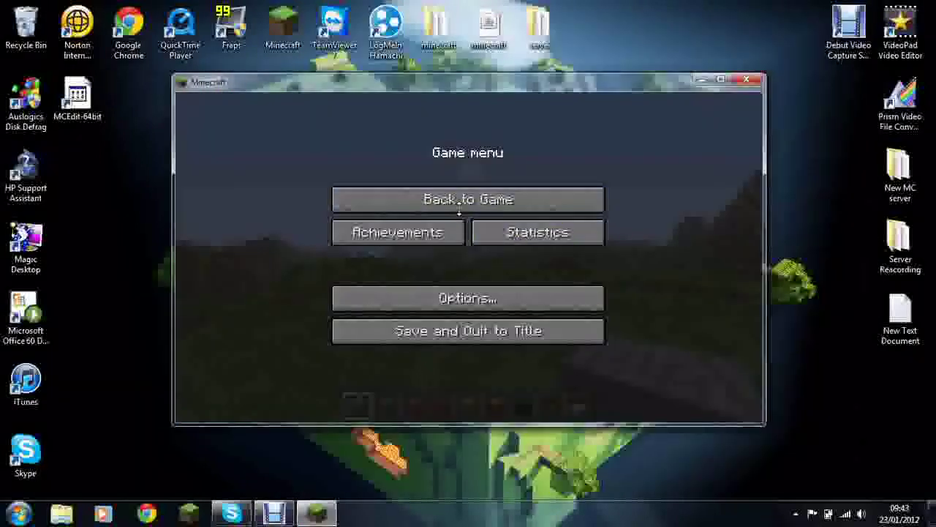
pyautogui.click(459, 209)
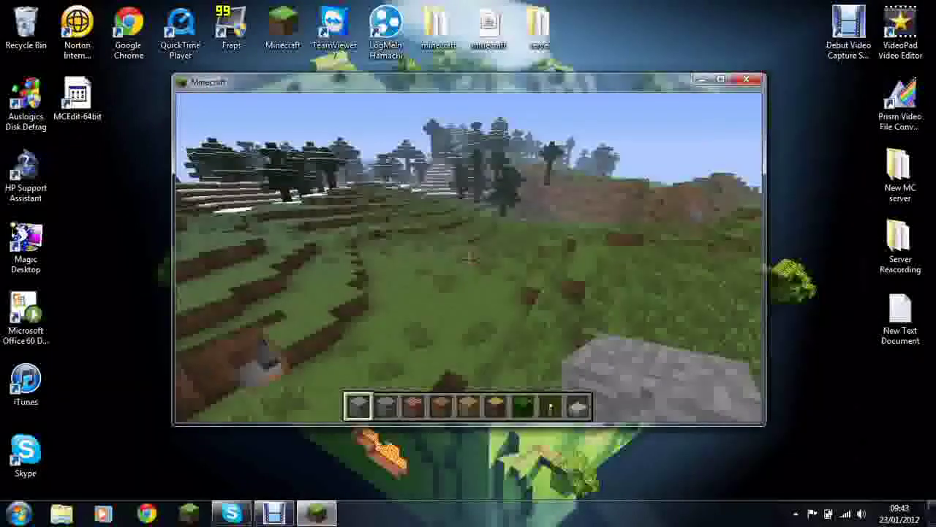
# Fly across the land to the tall cobblestone tower and approach one of its window openings.
pyautogui.press('w')
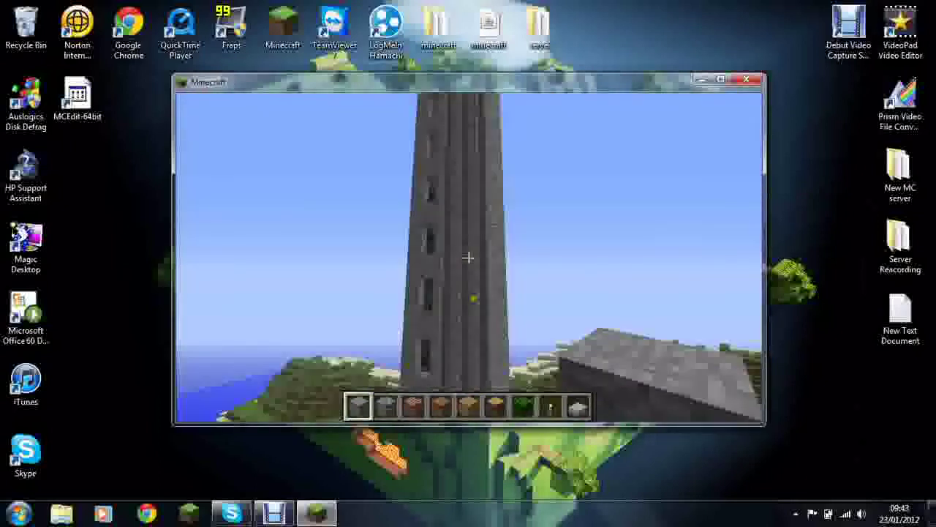
pyautogui.press('w')
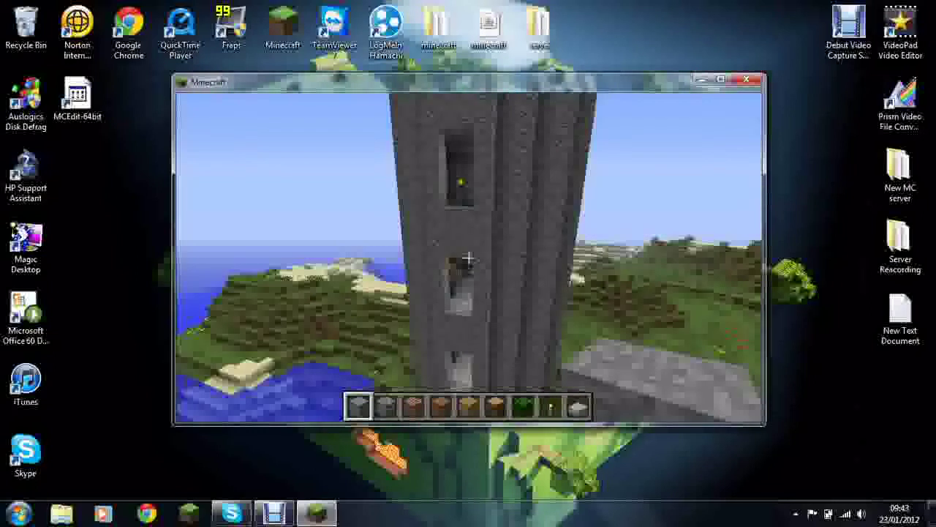
pyautogui.press('w')
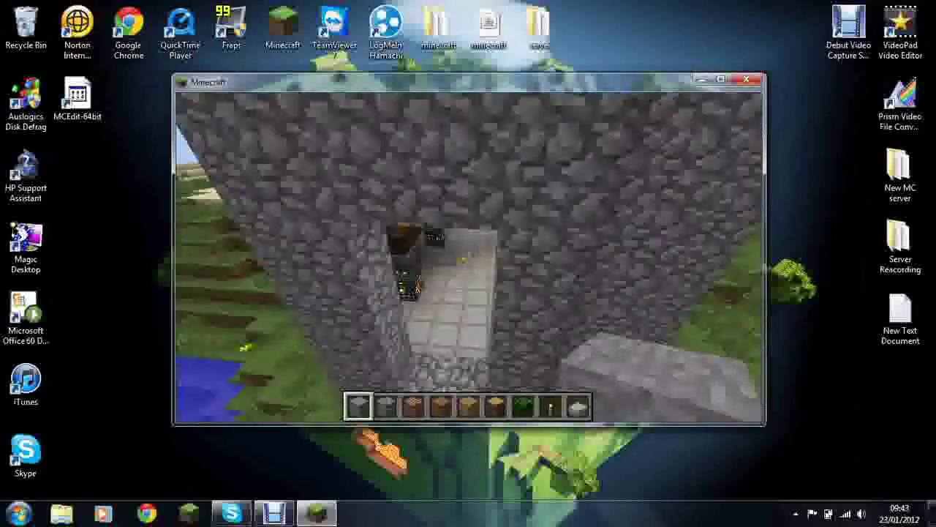
# Enter the tower room with the mob spawners and check the contents of its large chest.
pyautogui.press('w')
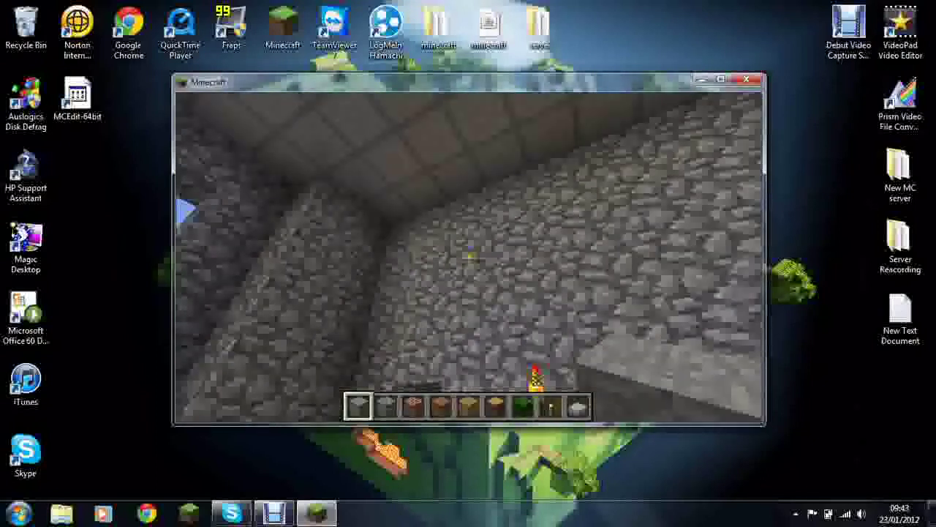
pyautogui.press('w')
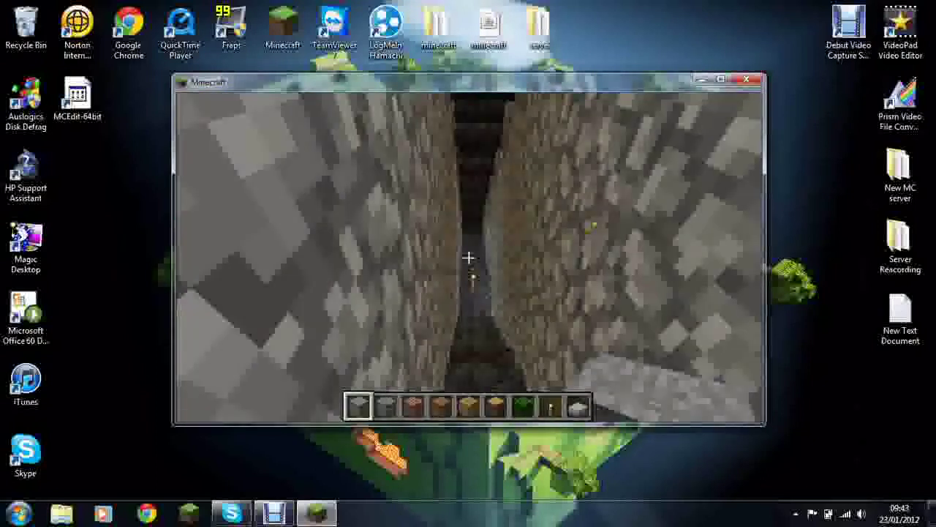
pyautogui.press('w')
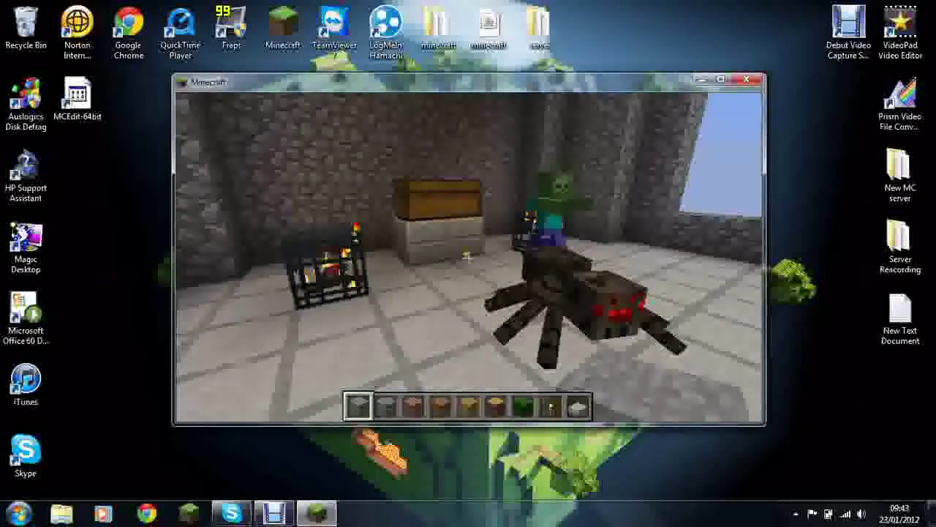
pyautogui.rightClick(468, 256)
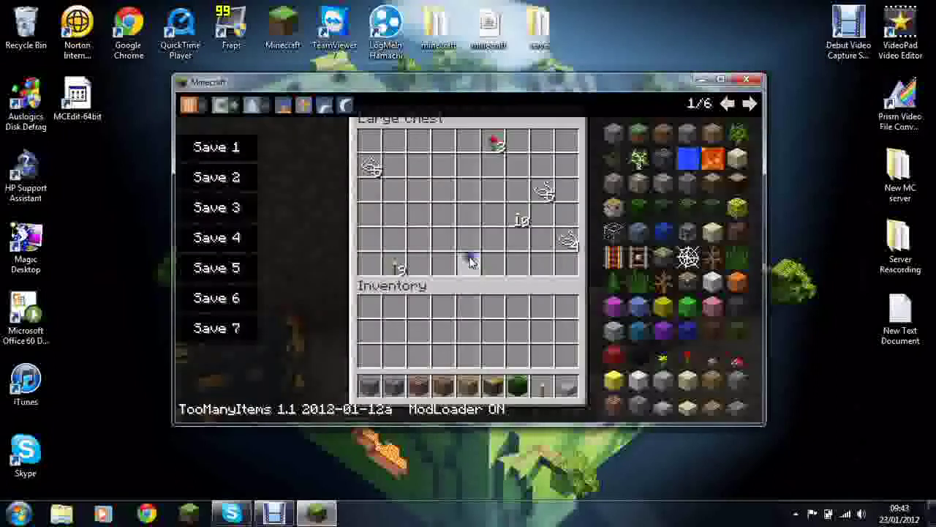
pyautogui.press('Escape')
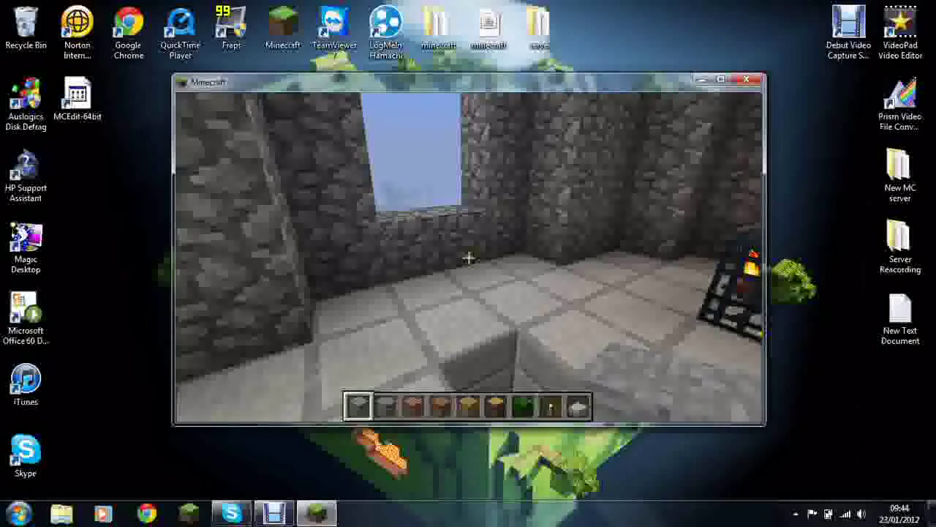
# Back out of the tower, fly up to a higher floor and inspect the large chest there.
pyautogui.press('s')
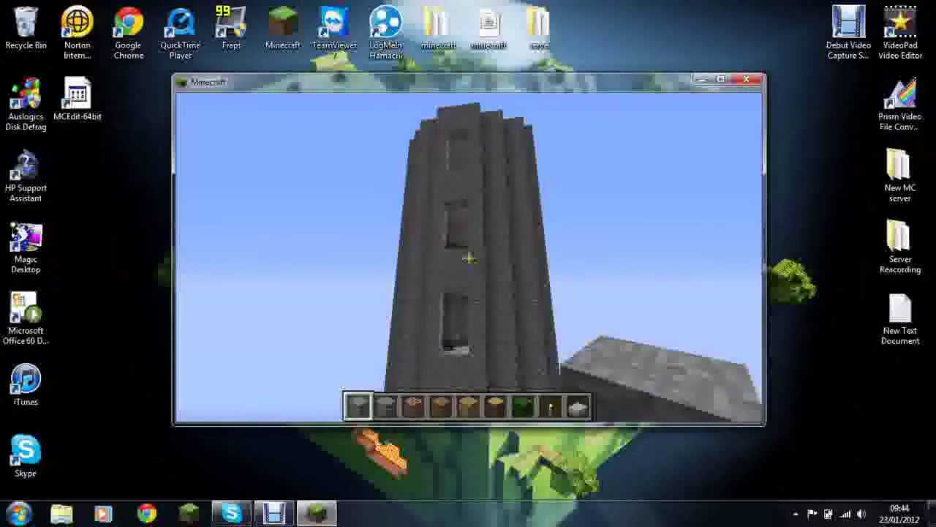
pyautogui.press('w')
pyautogui.press('space')
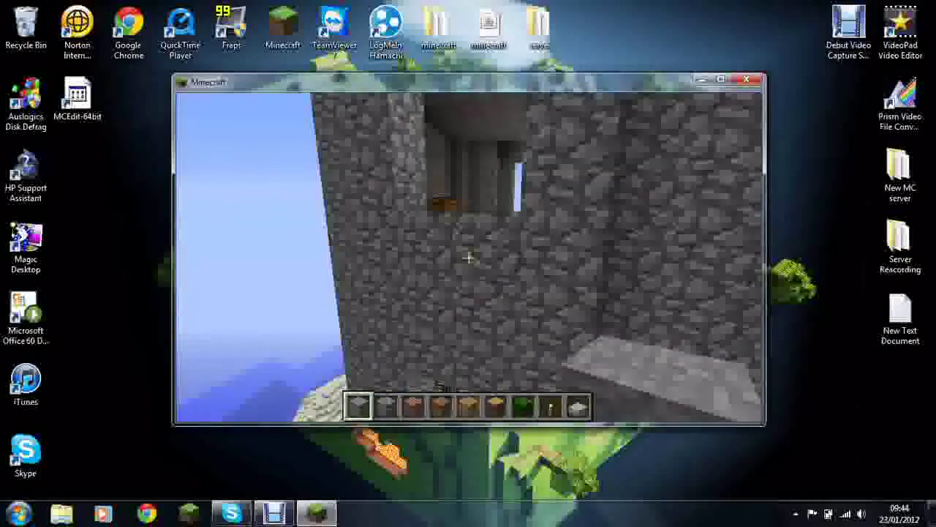
pyautogui.press('w')
pyautogui.rightClick(468, 257)
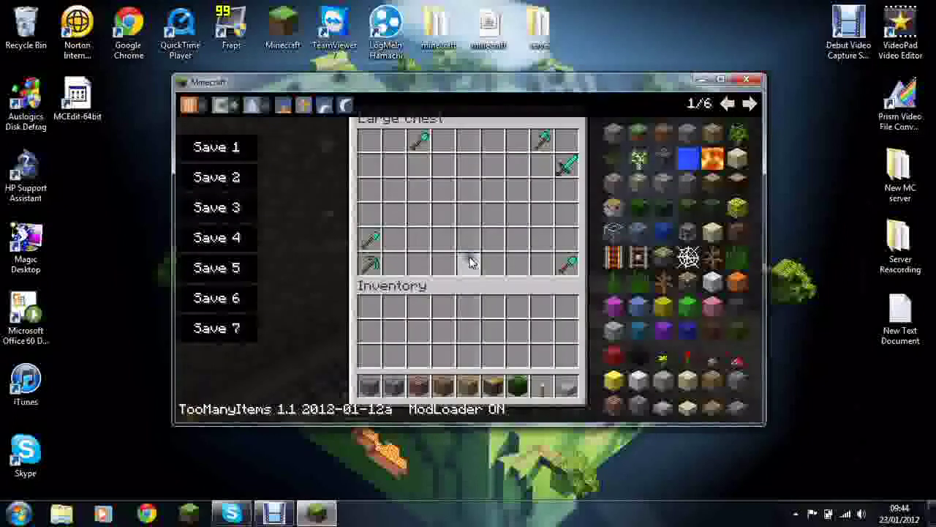
pyautogui.press('Escape')
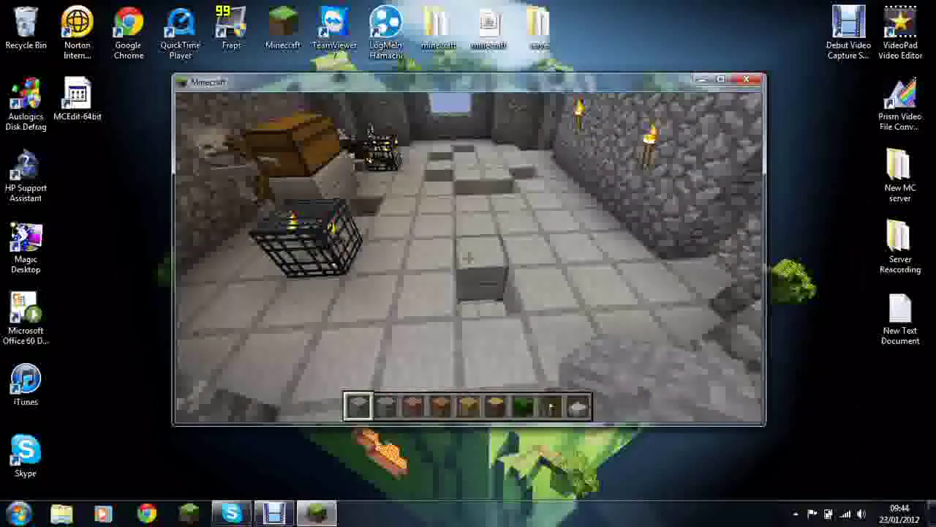
# Leave through the window, fly up to the next floor and look into the chest beside the spawner.
pyautogui.press('s')
pyautogui.press('shift')
pyautogui.press('space')
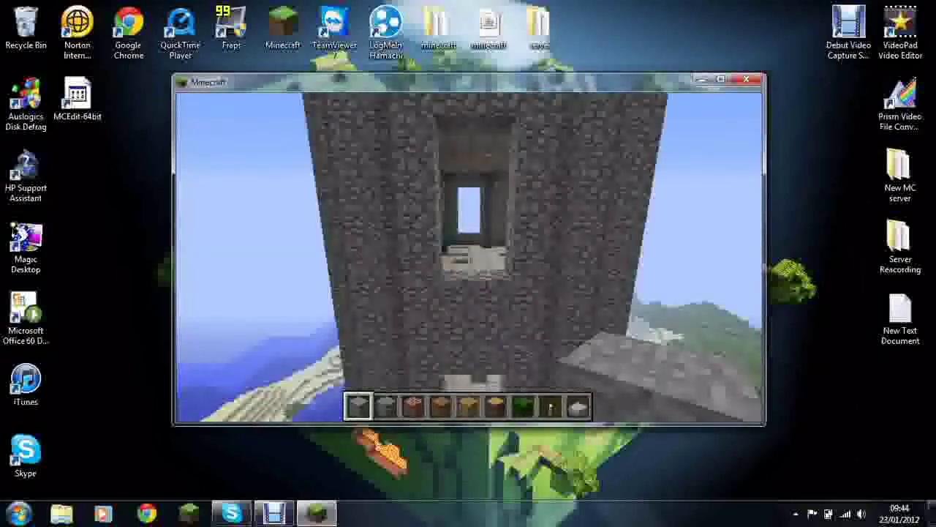
pyautogui.press('w')
pyautogui.press('w')
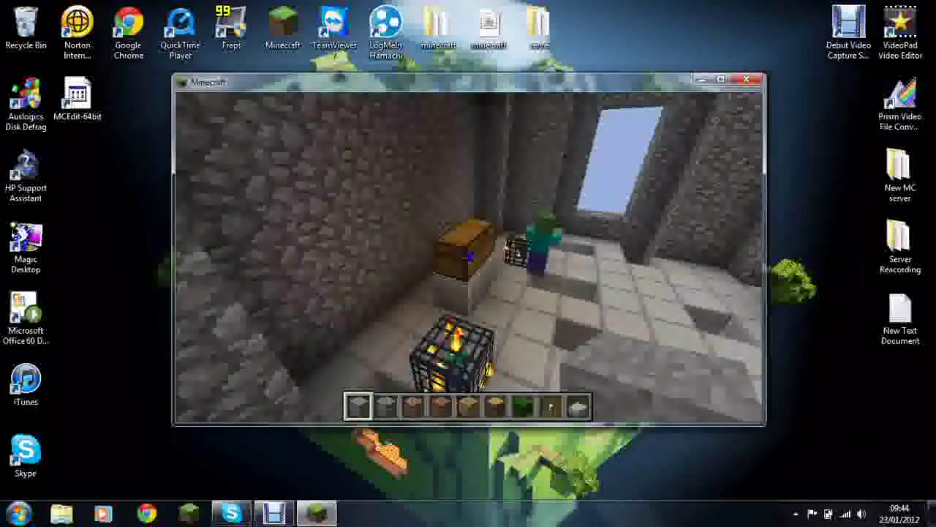
pyautogui.rightClick(468, 256)
pyautogui.press('Escape')
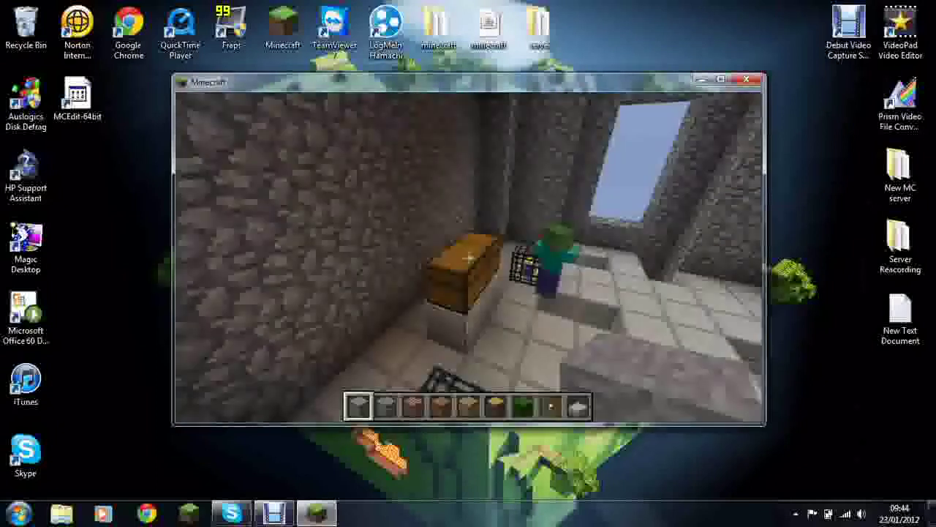
# Fly up to the tower's roof and circle the stone golem to view it from several sides.
pyautogui.press('space')
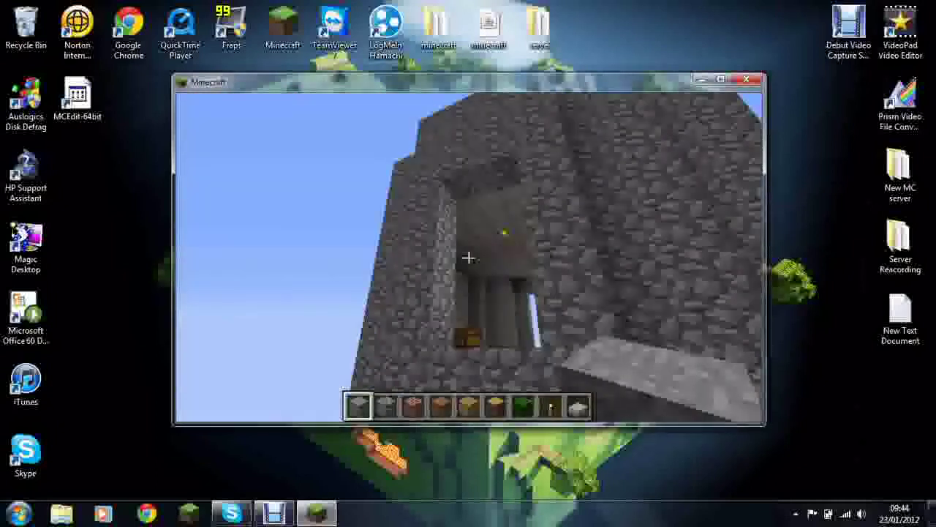
pyautogui.press('w')
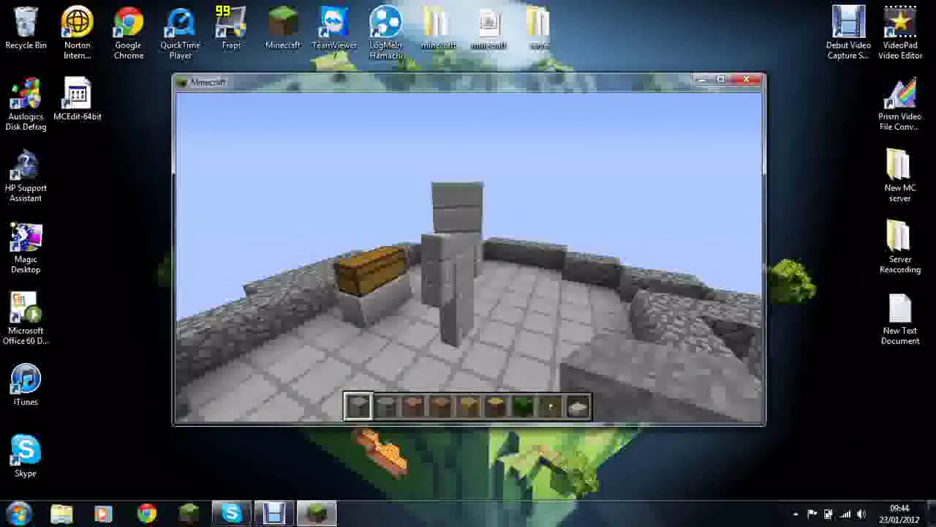
pyautogui.press('w')
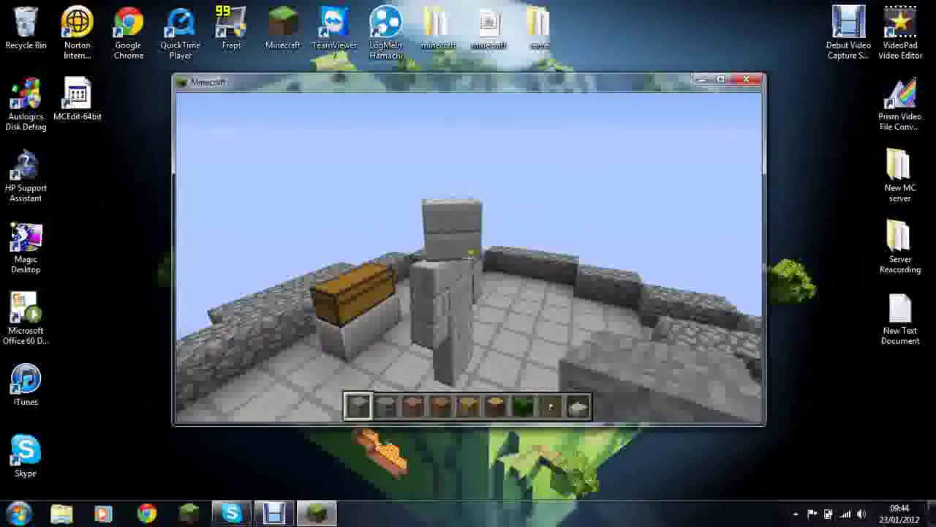
pyautogui.press('shift')
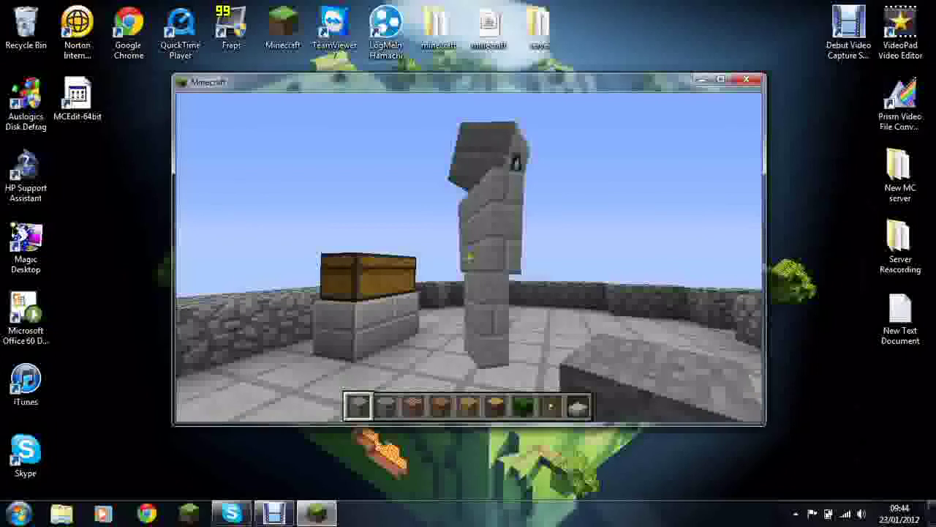
pyautogui.press('d')
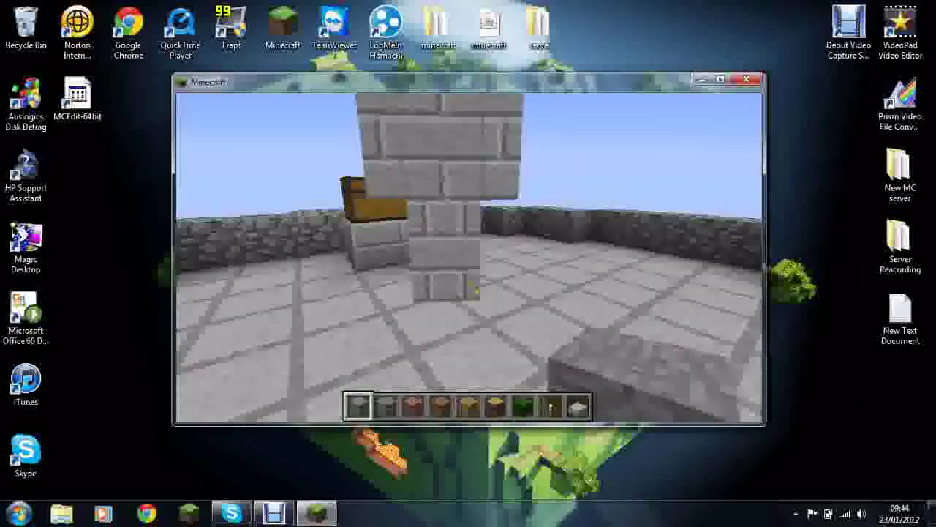
pyautogui.press('d')
pyautogui.press('s')
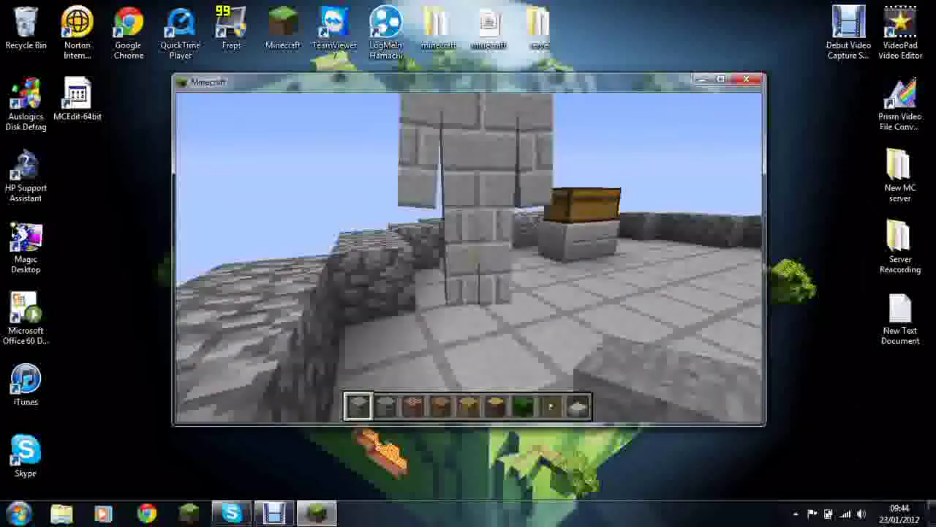
# Inspect the contents of the large chest on the tower's roof and close it.
pyautogui.press('w')
pyautogui.rightClick(469, 254)
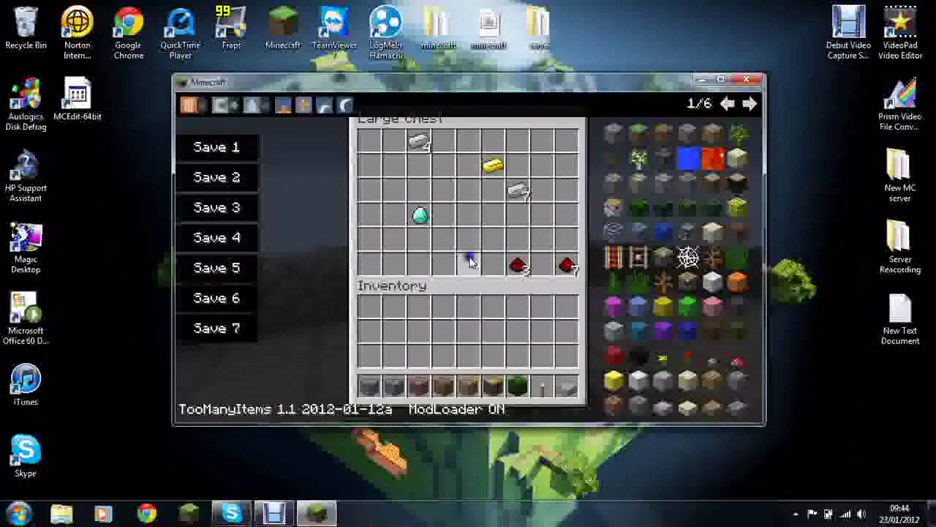
pyautogui.press('Escape')
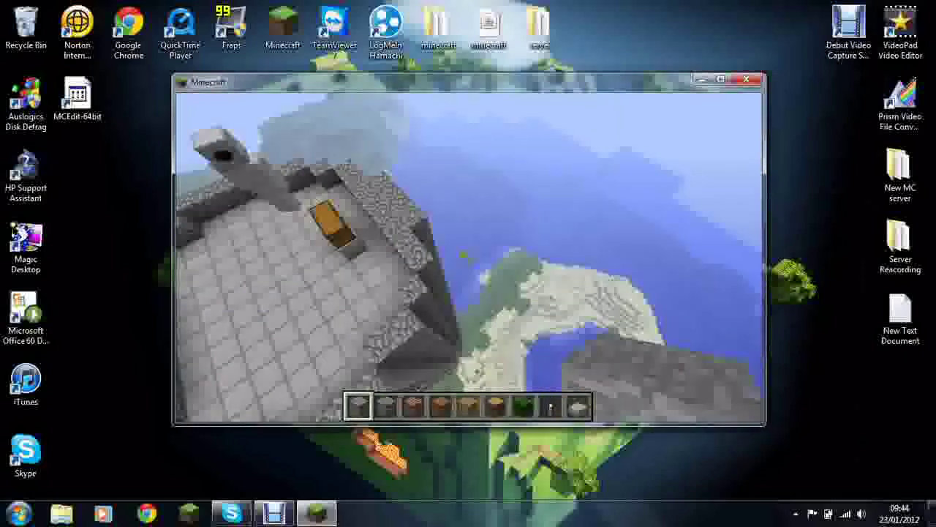
# Fly backward away from the tower until it is seen from a distance, and pause the game.
pyautogui.press('s')
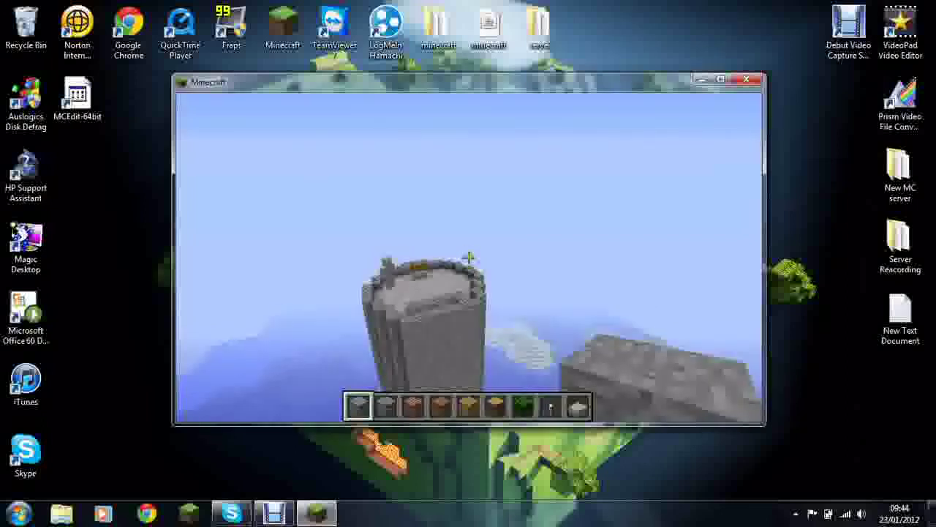
pyautogui.press('Escape')
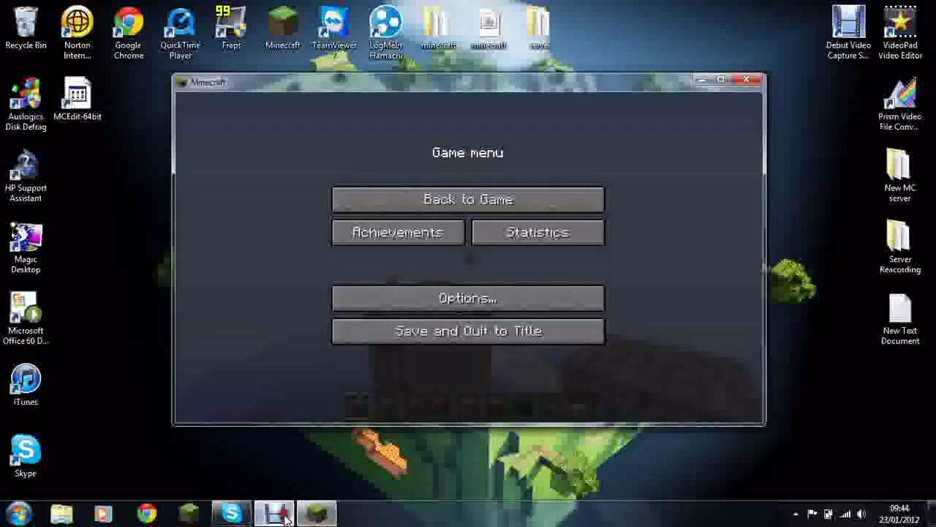